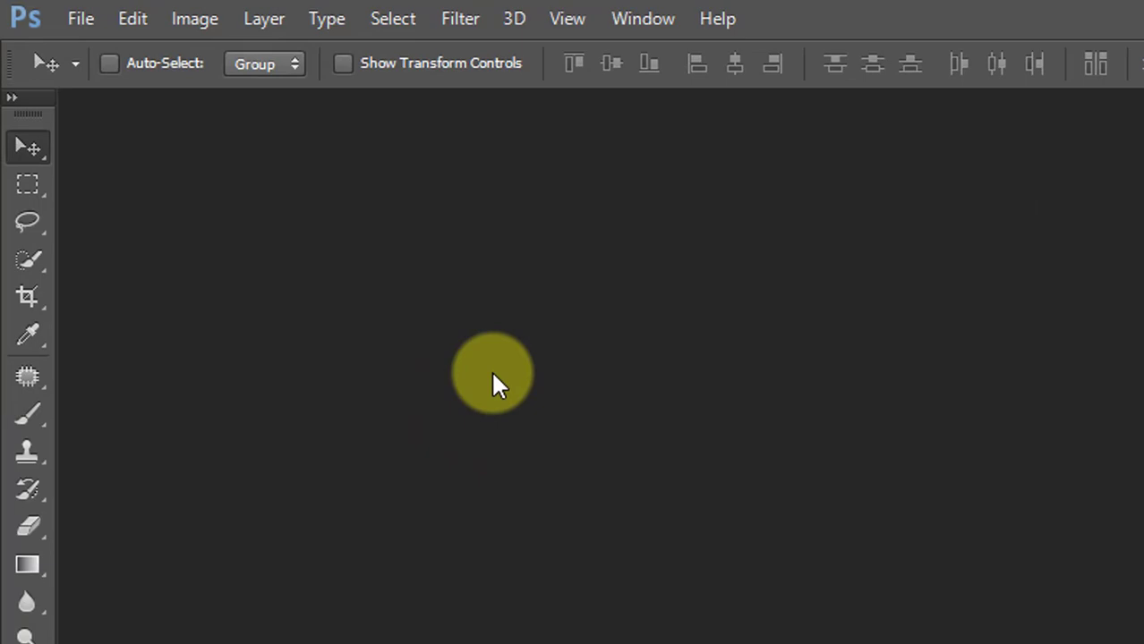
Open Signature.jpg from the Desktop\Signature folder.
{"action": "left_click", "coordinate": [44, 14]}
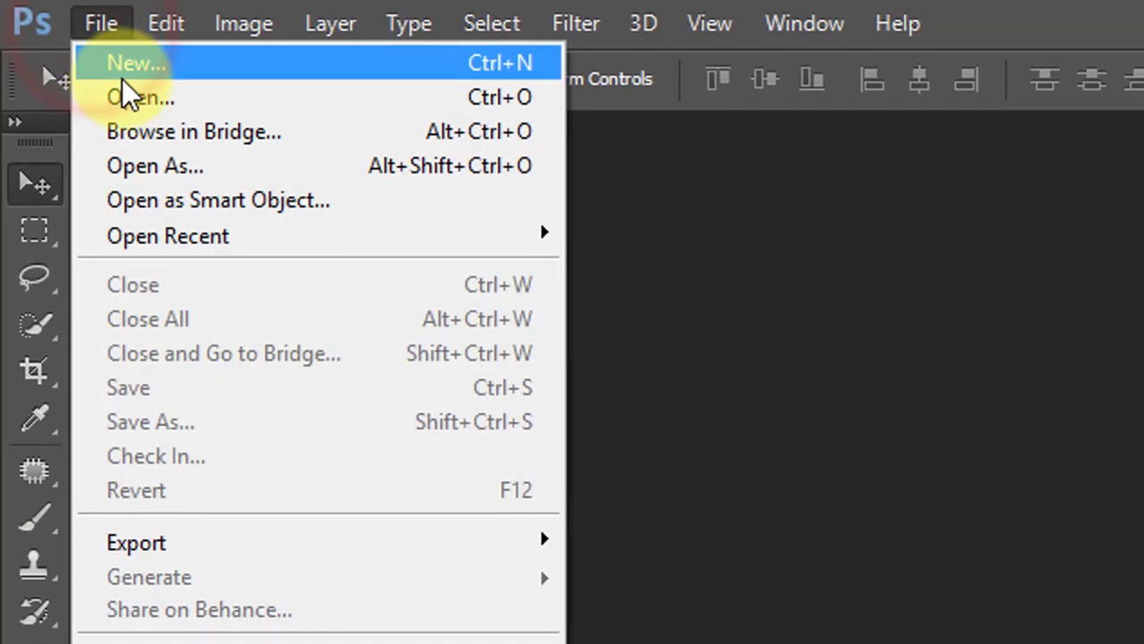
{"action": "left_click", "coordinate": [123, 95]}
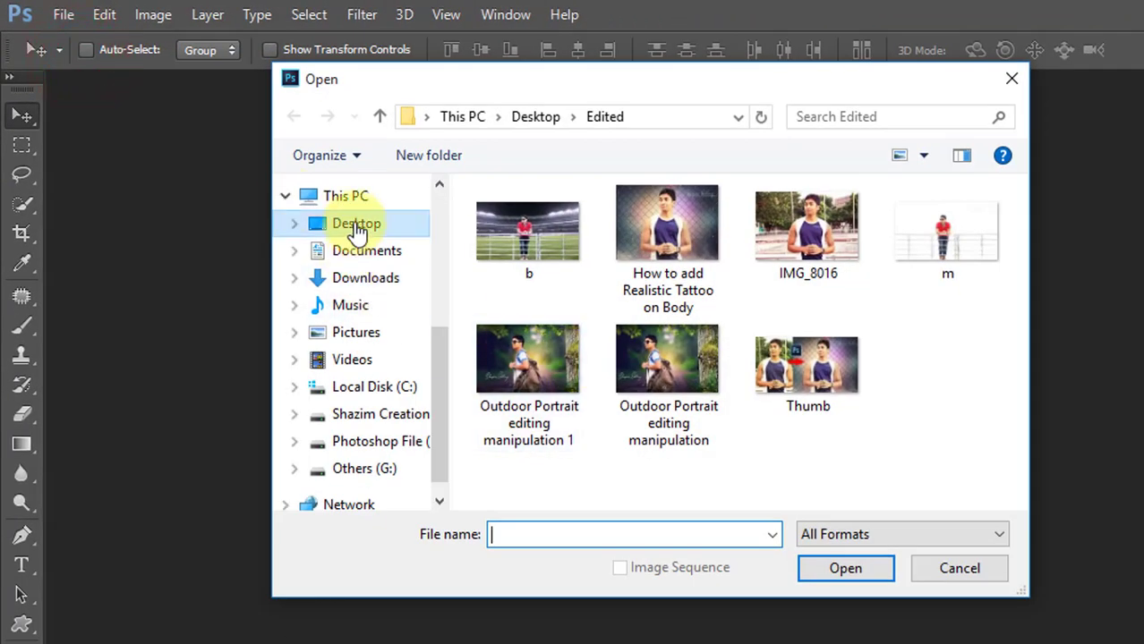
{"action": "left_click", "coordinate": [354, 223]}
{"action": "double_click", "coordinate": [927, 284]}
{"action": "left_click", "coordinate": [933, 255]}
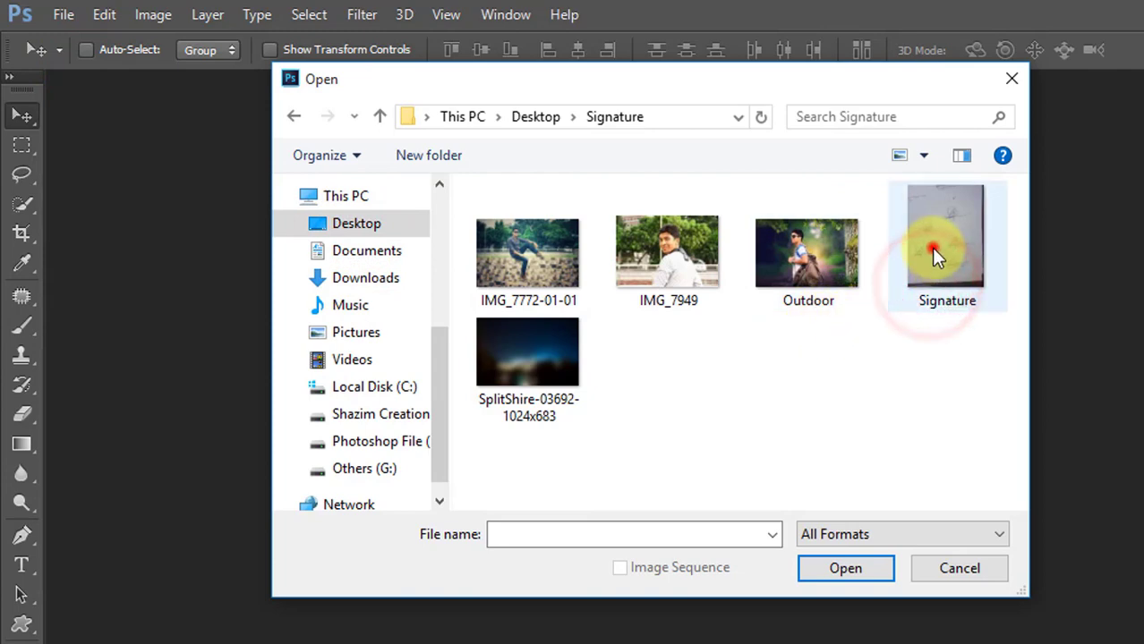
{"action": "left_click", "coordinate": [847, 569]}
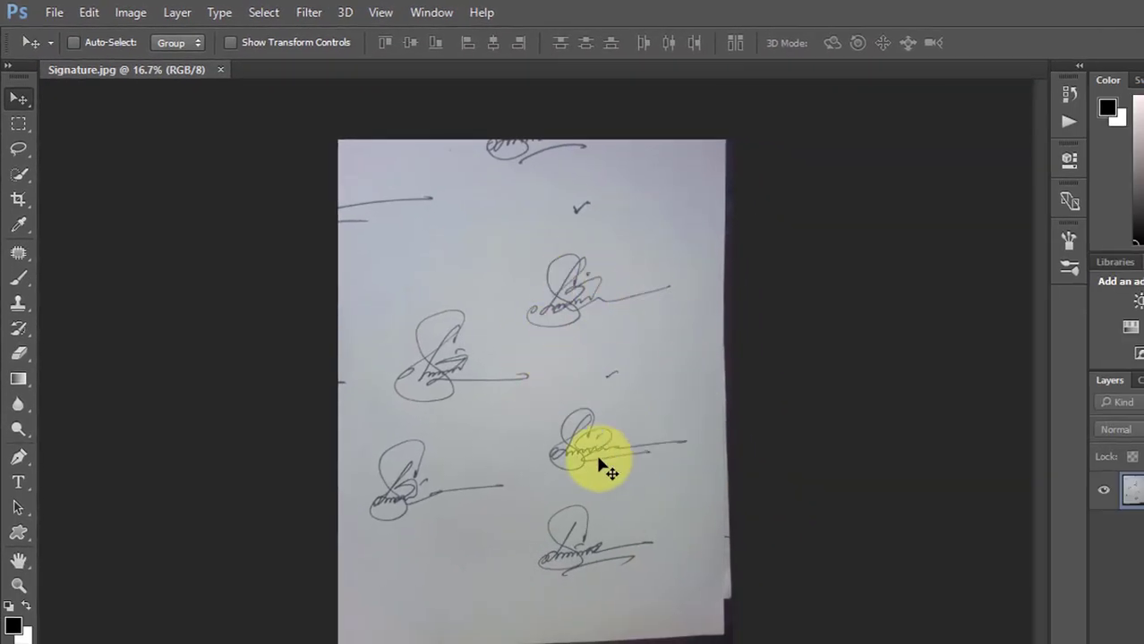
Zoom in and draw a rectangular selection around the lower-right signature.
{"action": "left_click", "coordinate": [577, 449]}
{"action": "left_click", "coordinate": [582, 421]}
{"action": "left_click", "coordinate": [582, 422]}
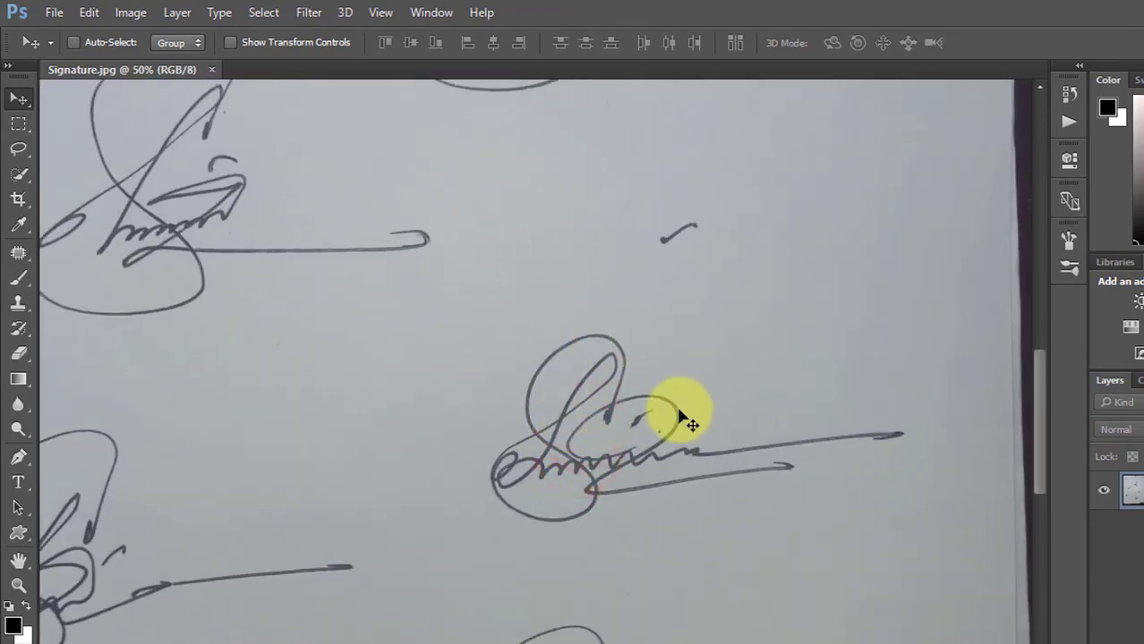
{"action": "left_click", "coordinate": [569, 383], "text": "alt"}
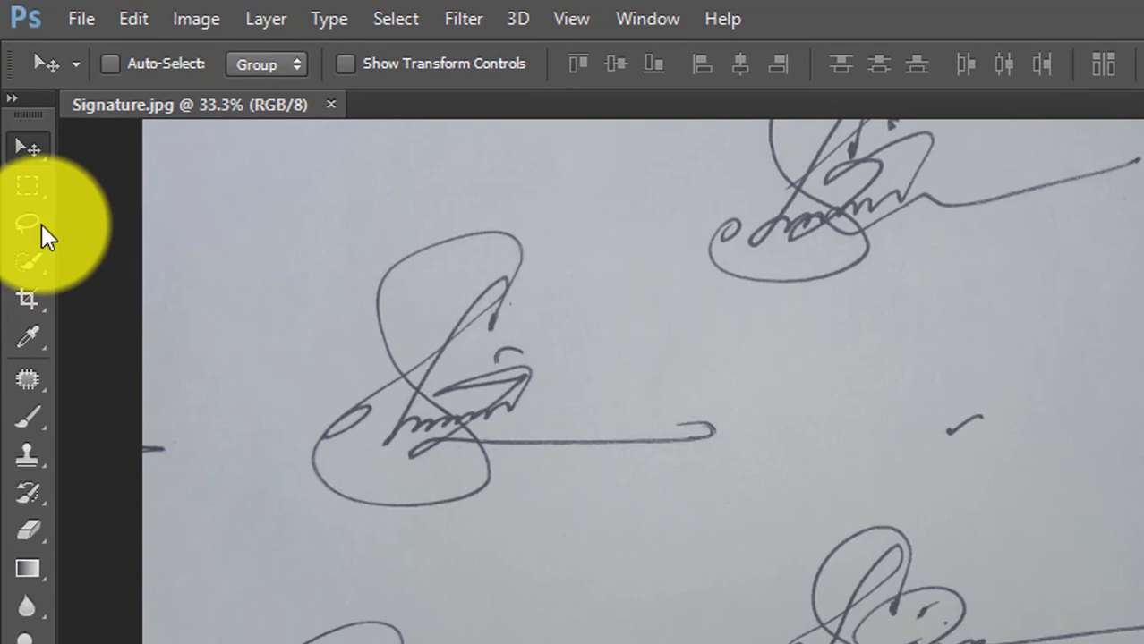
{"action": "left_click", "coordinate": [28, 190]}
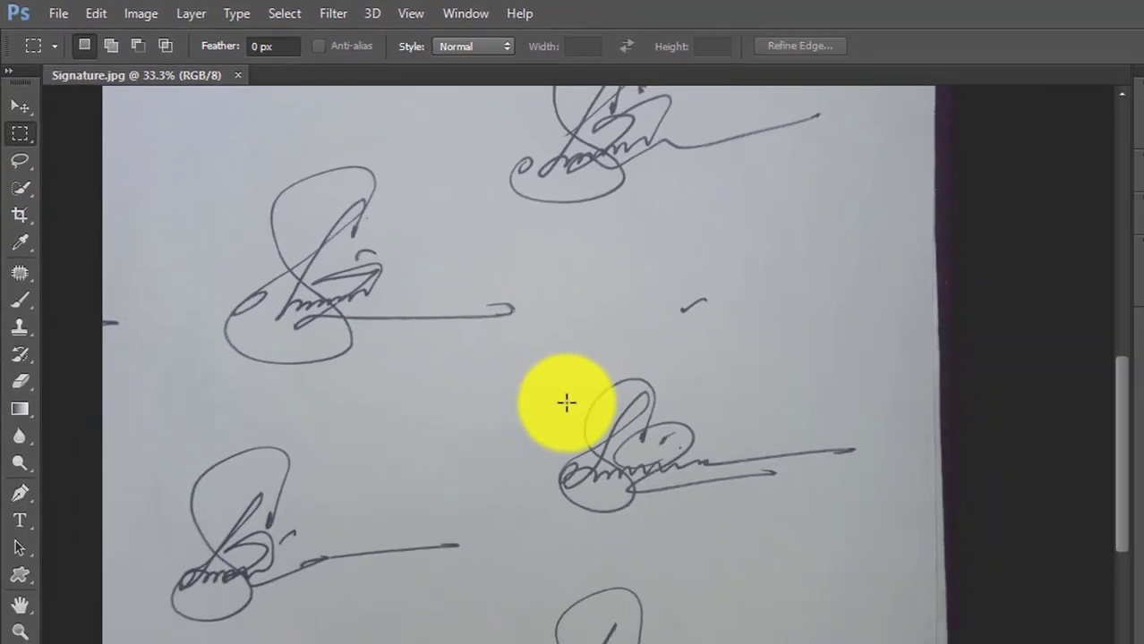
{"action": "mouse_move", "coordinate": [507, 344]}
{"action": "left_mouse_down"}
{"action": "mouse_move", "coordinate": [581, 466]}
{"action": "mouse_move", "coordinate": [782, 557]}
{"action": "mouse_move", "coordinate": [910, 558]}
{"action": "left_mouse_up"}
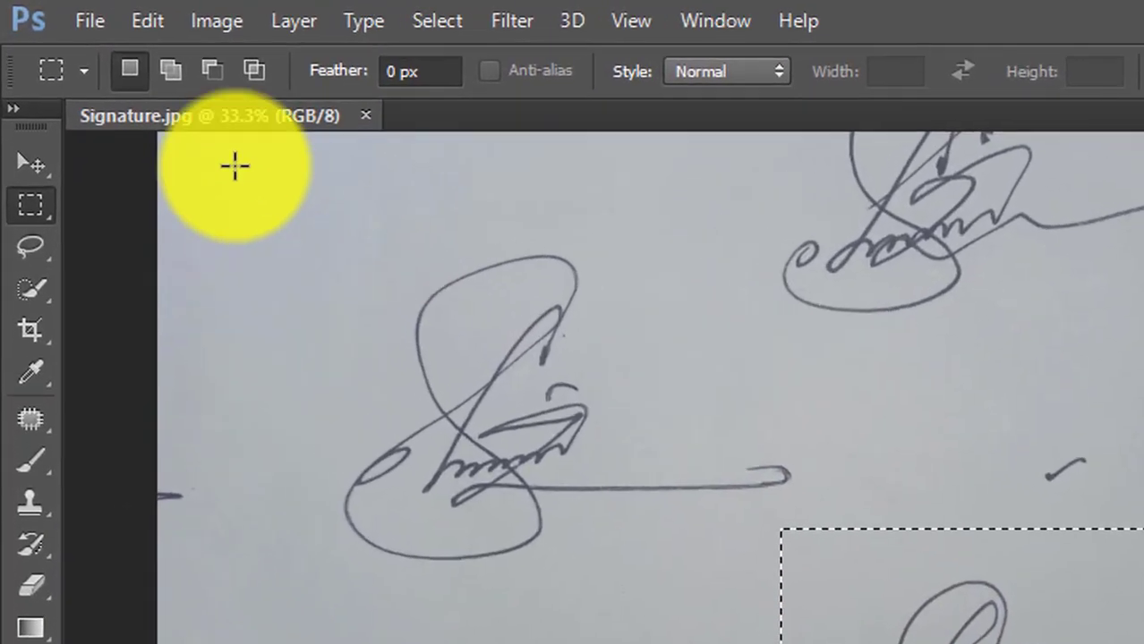
Create a new blank 1308 × 768 document, Untitled-1.
{"action": "left_click", "coordinate": [93, 20]}
{"action": "left_click", "coordinate": [113, 56]}
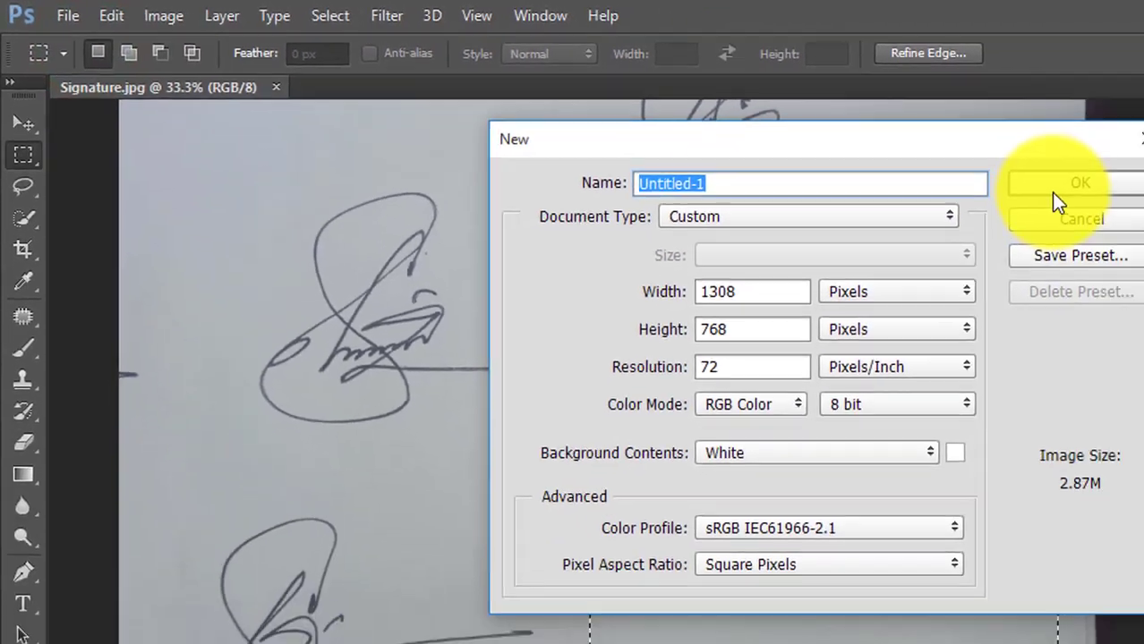
{"action": "left_click", "coordinate": [979, 170]}
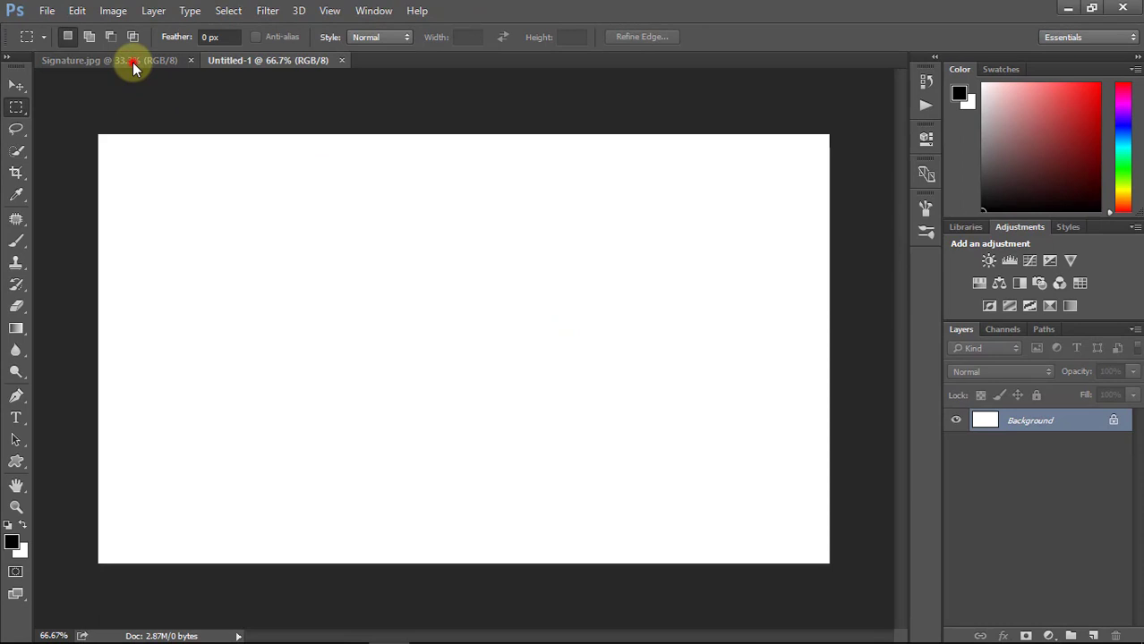
Move the selected signature from Signature.jpg into Untitled-1 as Layer 1.
{"action": "left_click", "coordinate": [132, 62]}
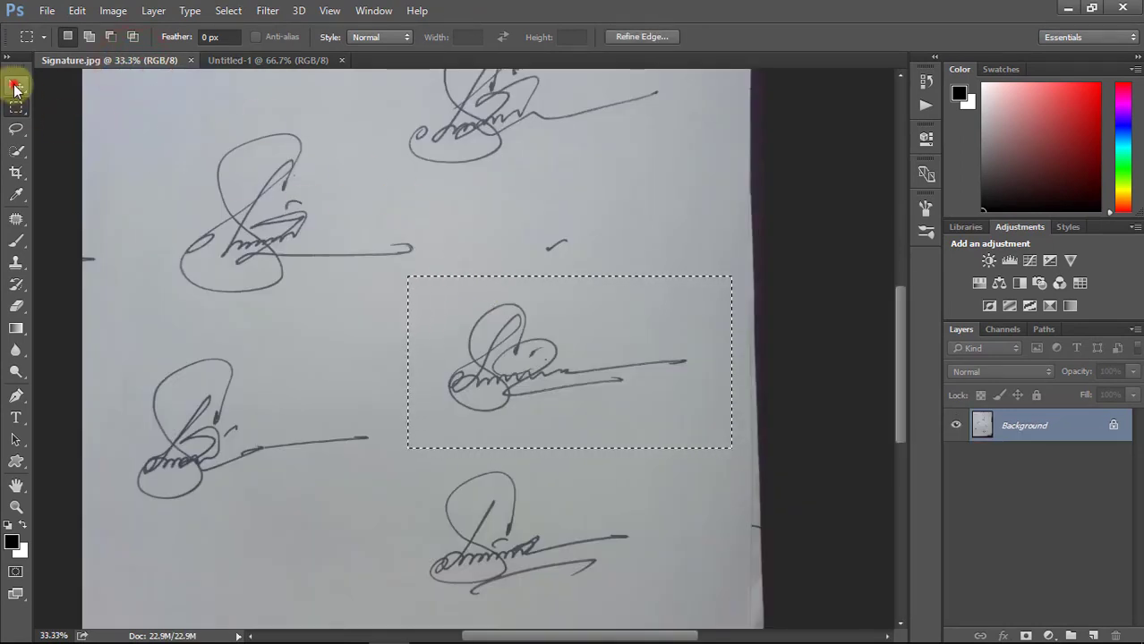
{"action": "left_click", "coordinate": [16, 86]}
{"action": "mouse_move", "coordinate": [506, 373]}
{"action": "left_mouse_down"}
{"action": "mouse_move", "coordinate": [301, 59]}
{"action": "mouse_move", "coordinate": [364, 326]}
{"action": "mouse_move", "coordinate": [457, 404]}
{"action": "mouse_move", "coordinate": [437, 398]}
{"action": "mouse_move", "coordinate": [430, 374]}
{"action": "left_mouse_up"}
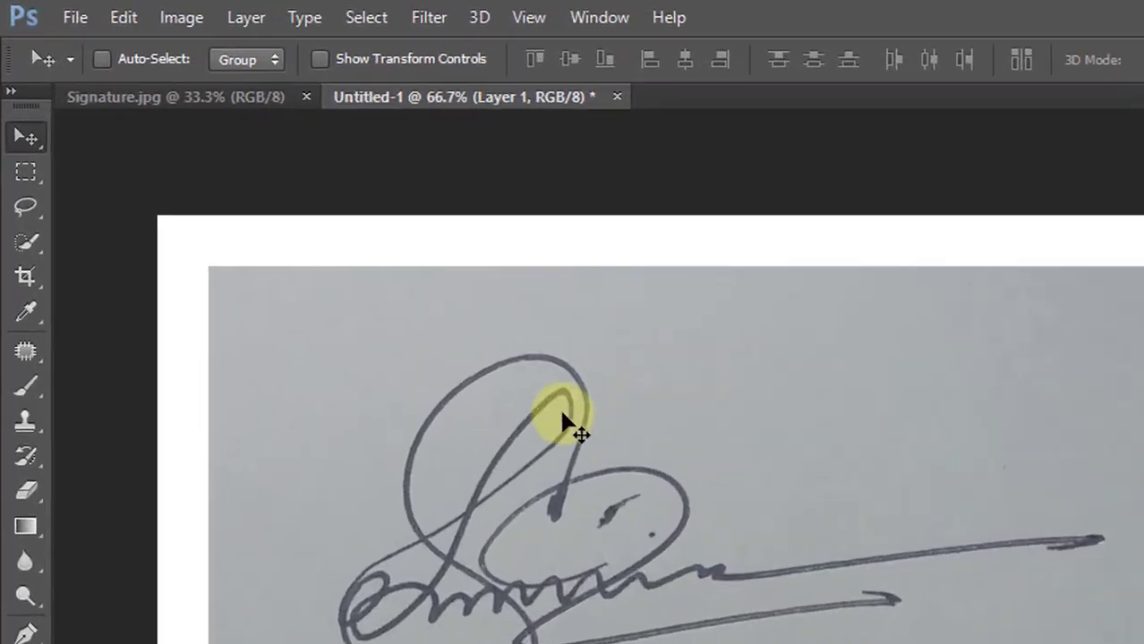
Apply a Camera Raw Filter with Whites +100 and Blacks -100 to the signature layer.
{"action": "left_click", "coordinate": [275, 10]}
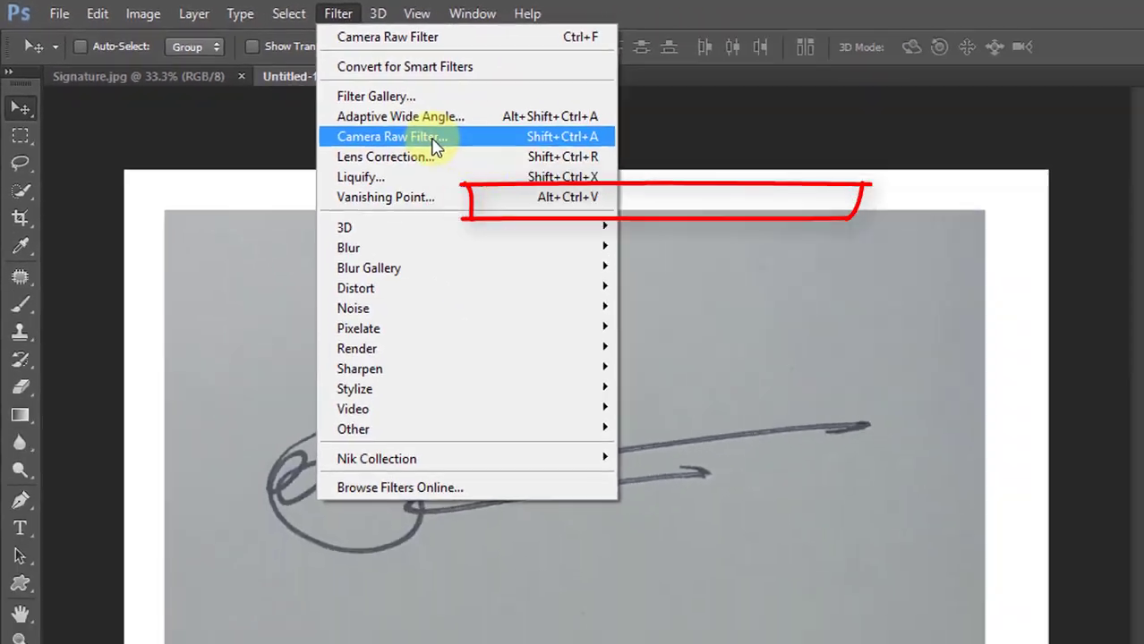
{"action": "left_click", "coordinate": [602, 206]}
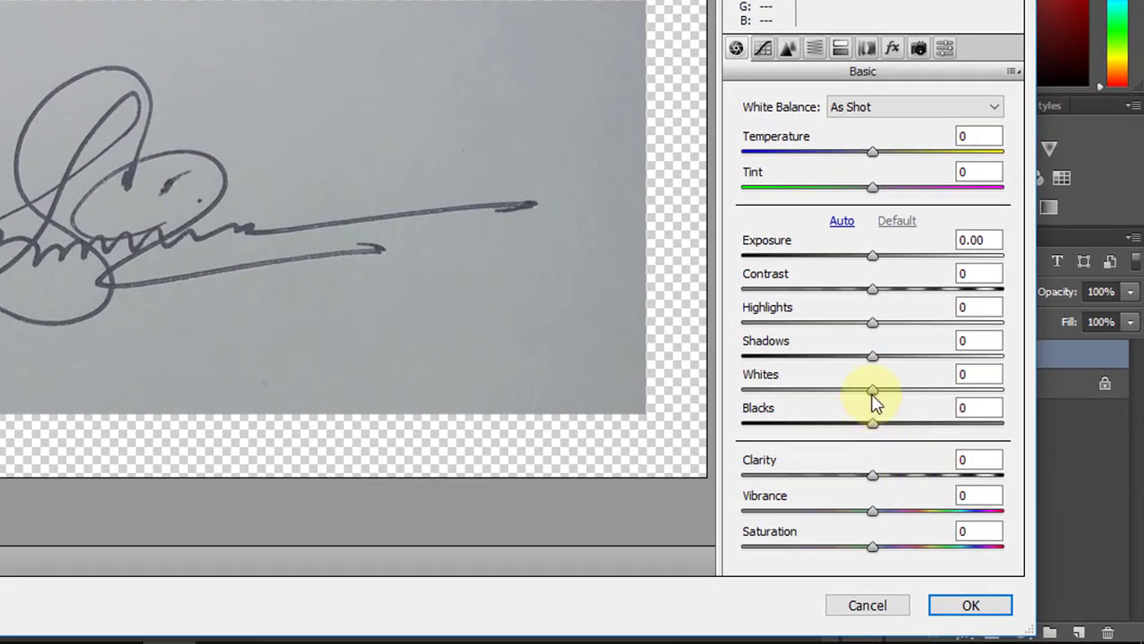
{"action": "left_click_drag", "start_coordinate": [931, 391], "coordinate": [1023, 391]}
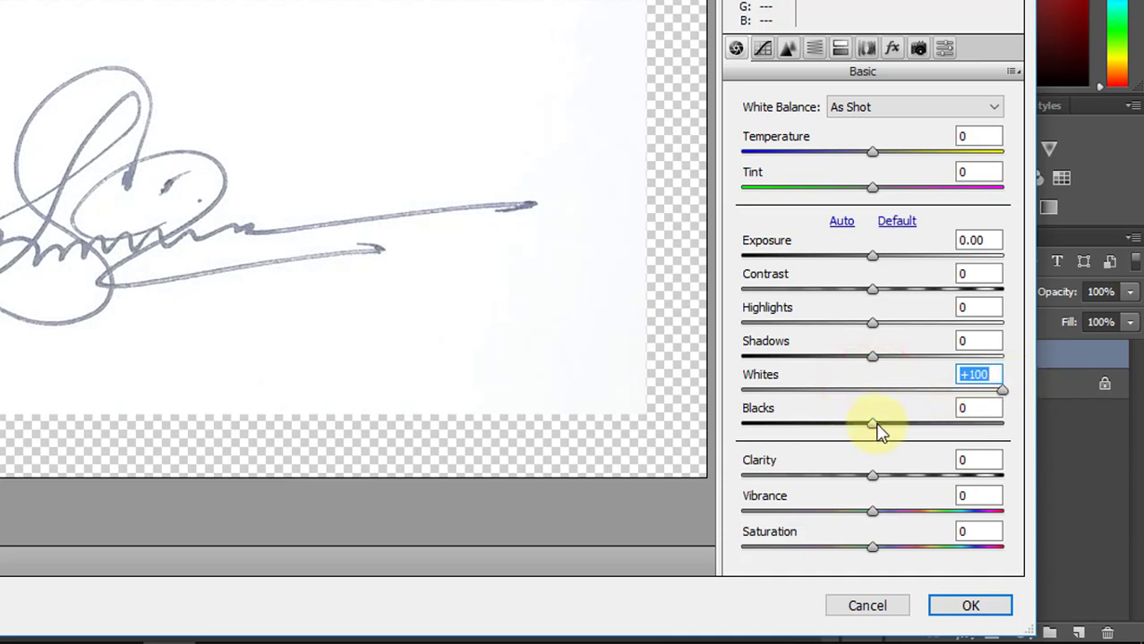
{"action": "left_click_drag", "start_coordinate": [849, 430], "coordinate": [717, 427]}
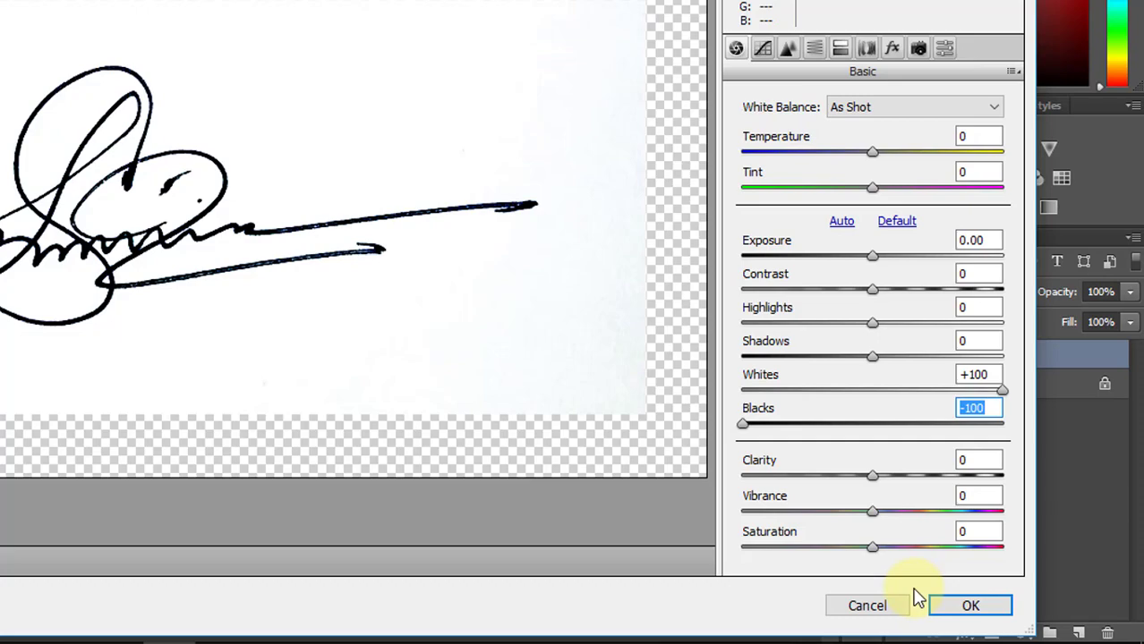
{"action": "left_click", "coordinate": [970, 606]}
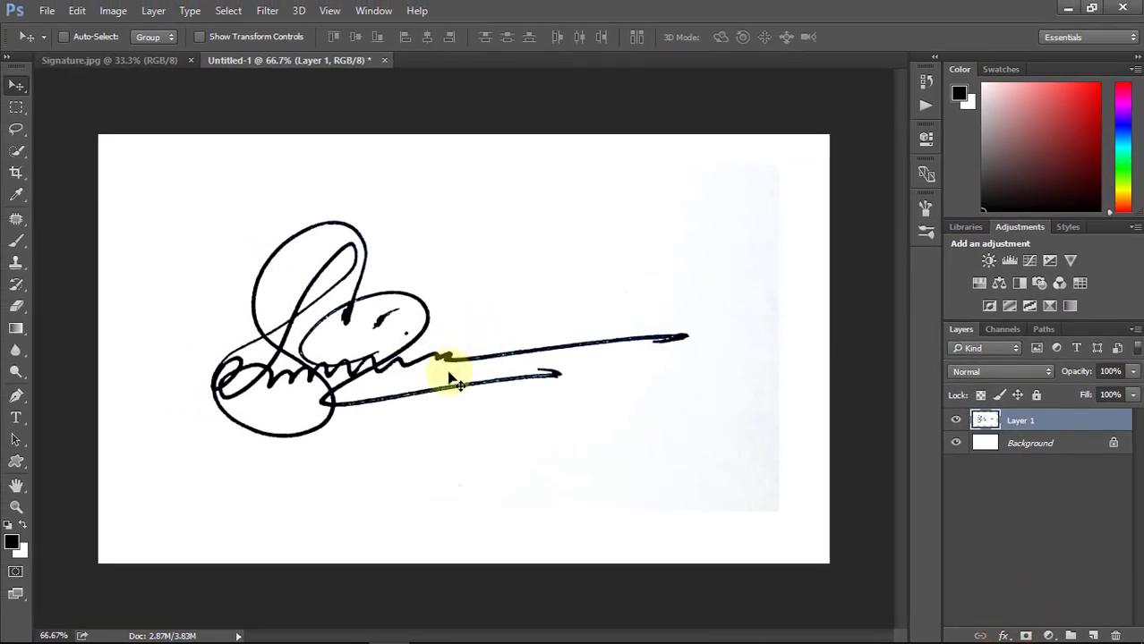
Rotate Layer 1 about 5.67° with Free Transform so the underline is level.
{"action": "key", "text": "ctrl+t"}
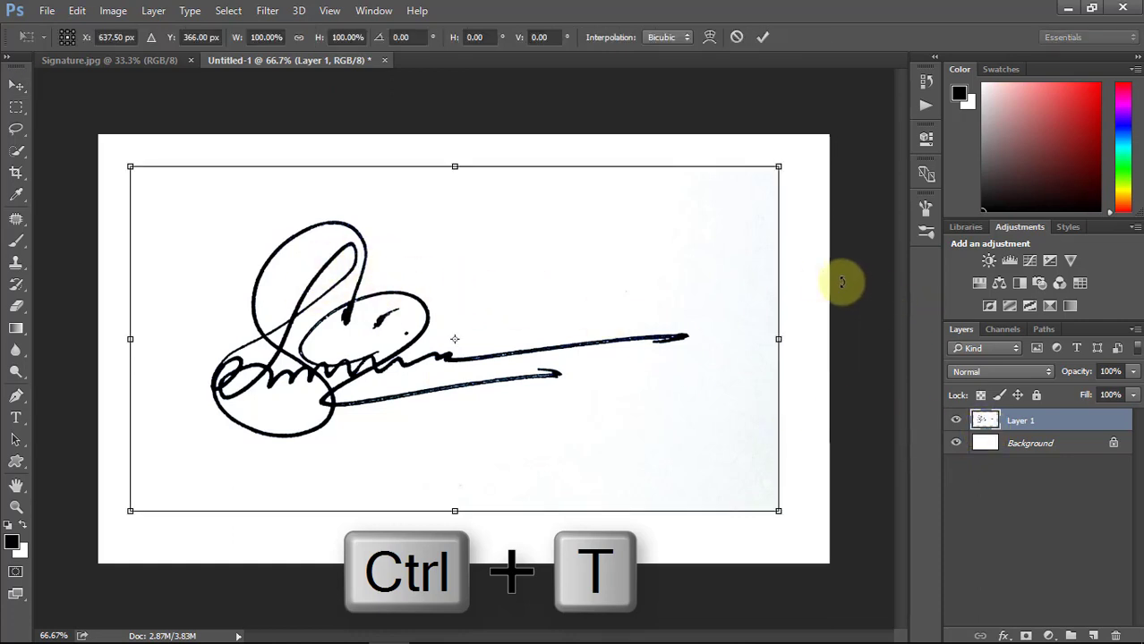
{"action": "left_click_drag", "start_coordinate": [808, 273], "coordinate": [832, 308]}
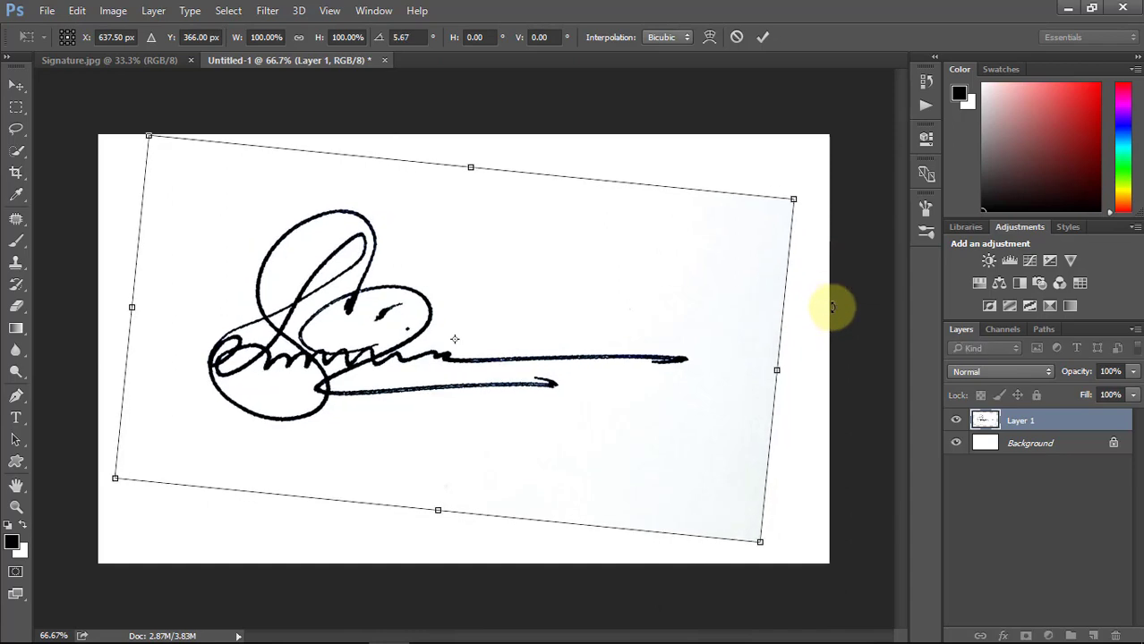
{"action": "key", "text": "Return"}
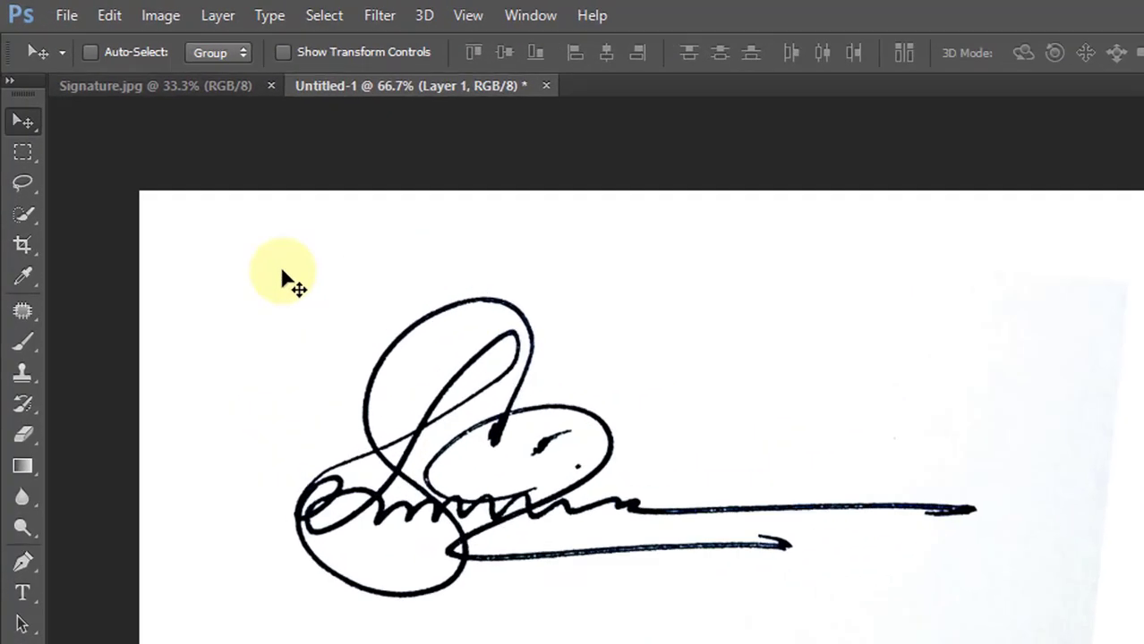
Select the signature strokes with Color Range: Shadows, Fuzziness 100, Range 180.
{"action": "left_click", "coordinate": [420, 19]}
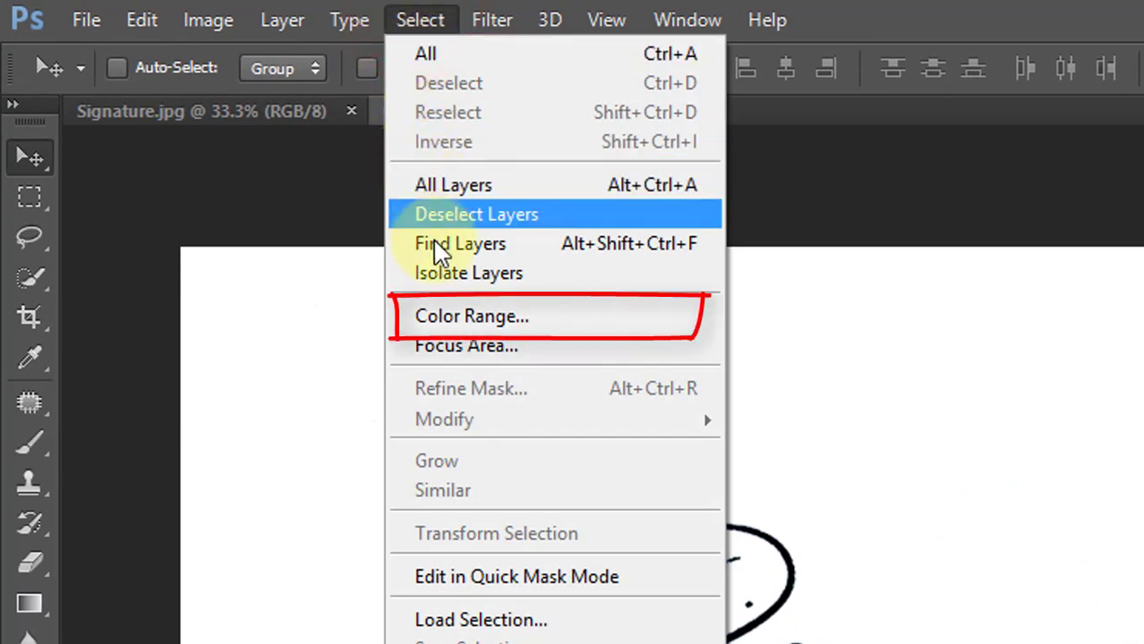
{"action": "left_click", "coordinate": [523, 324]}
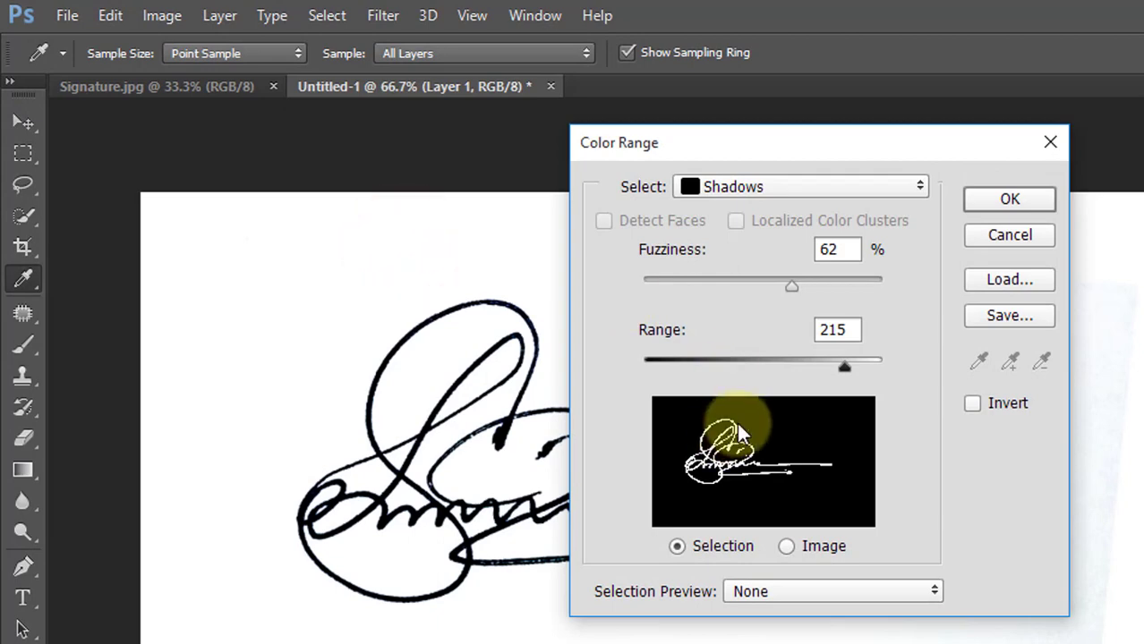
{"action": "left_click", "coordinate": [804, 184]}
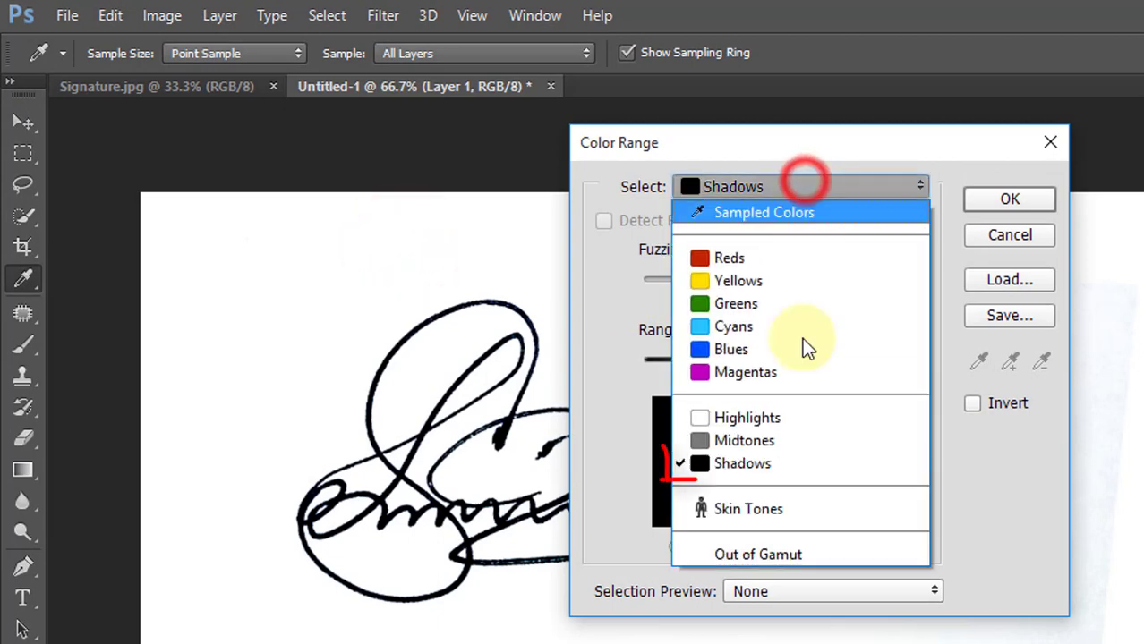
{"action": "left_click", "coordinate": [764, 458]}
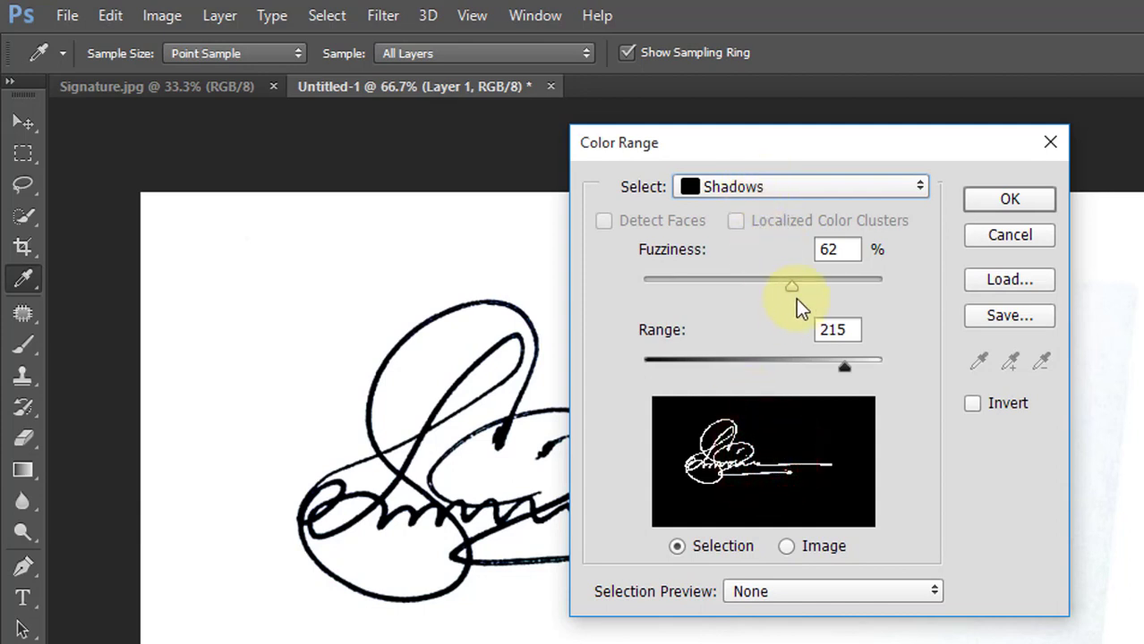
{"action": "left_click_drag", "start_coordinate": [696, 273], "coordinate": [684, 270]}
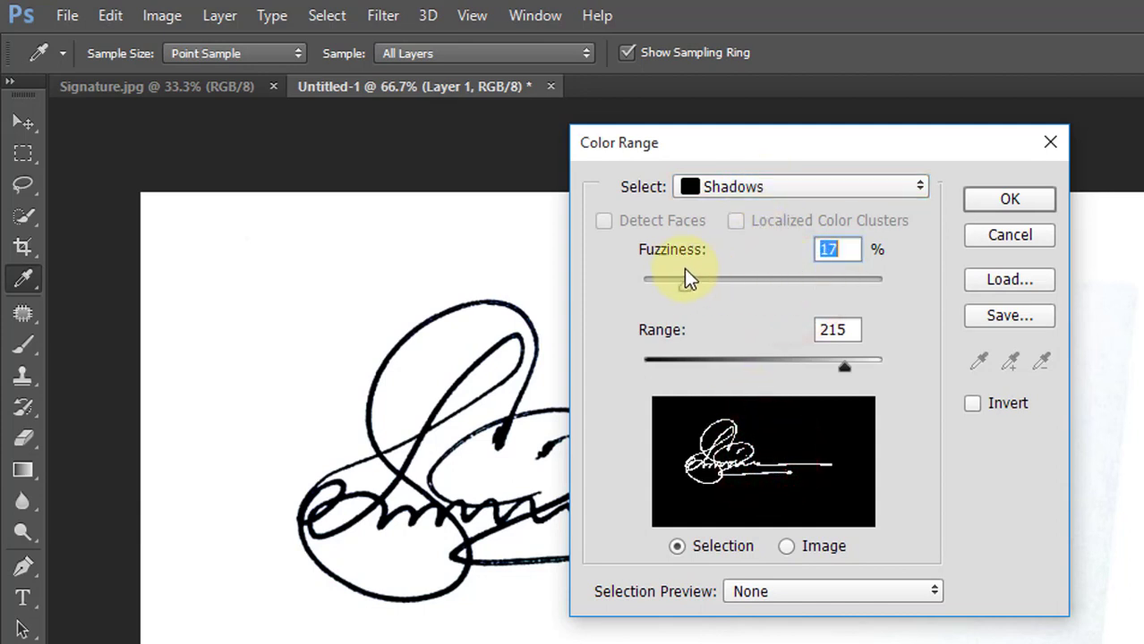
{"action": "left_click_drag", "start_coordinate": [797, 269], "coordinate": [802, 270]}
{"action": "left_click_drag", "start_coordinate": [842, 362], "coordinate": [811, 384]}
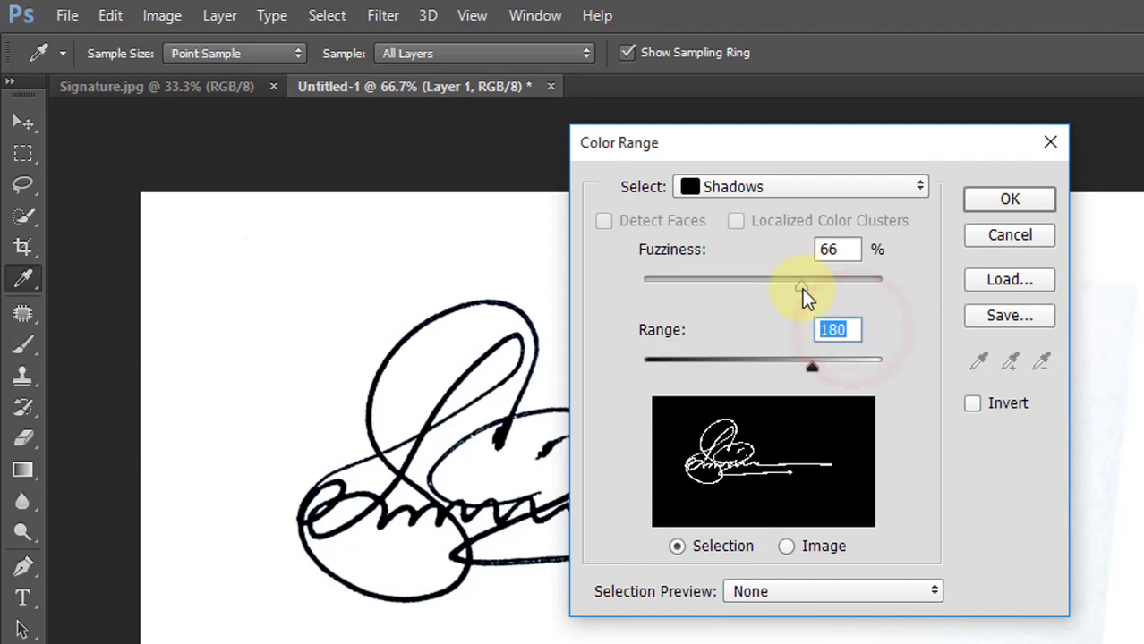
{"action": "left_click_drag", "start_coordinate": [802, 288], "coordinate": [882, 285]}
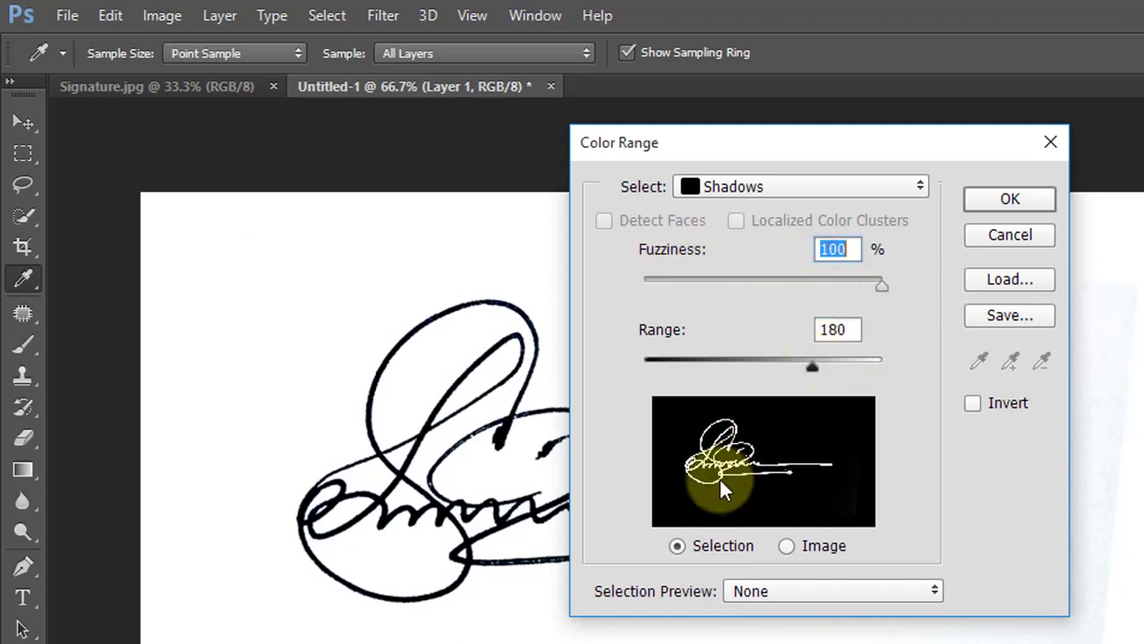
{"action": "left_click", "coordinate": [1020, 197]}
{"action": "key", "text": "v"}
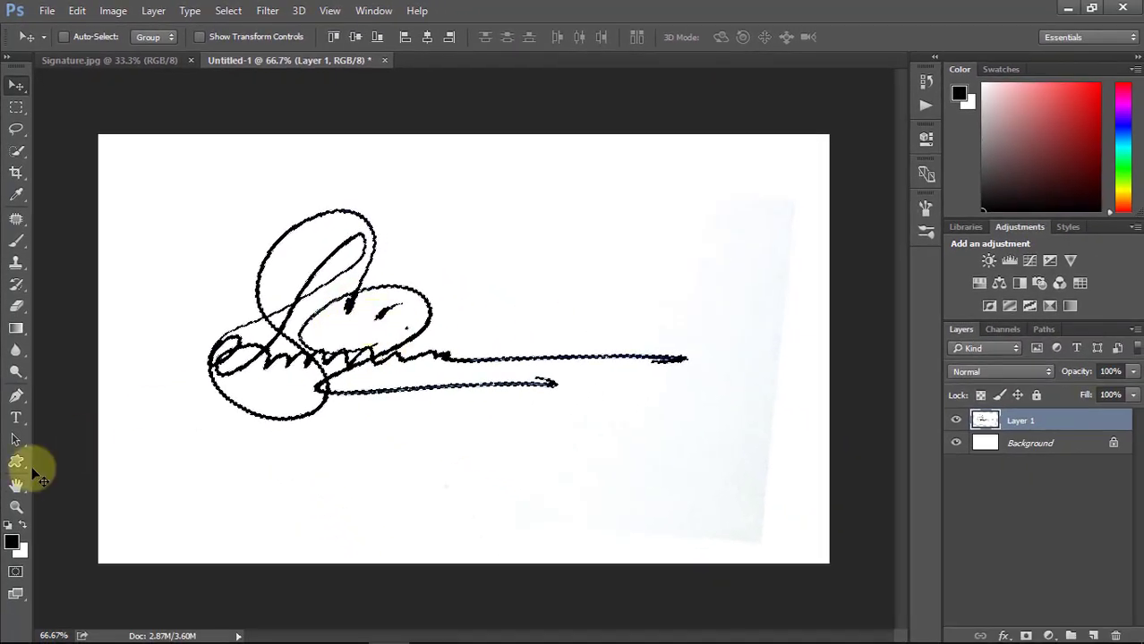
Set the foreground colour to black.
{"action": "left_click", "coordinate": [23, 526]}
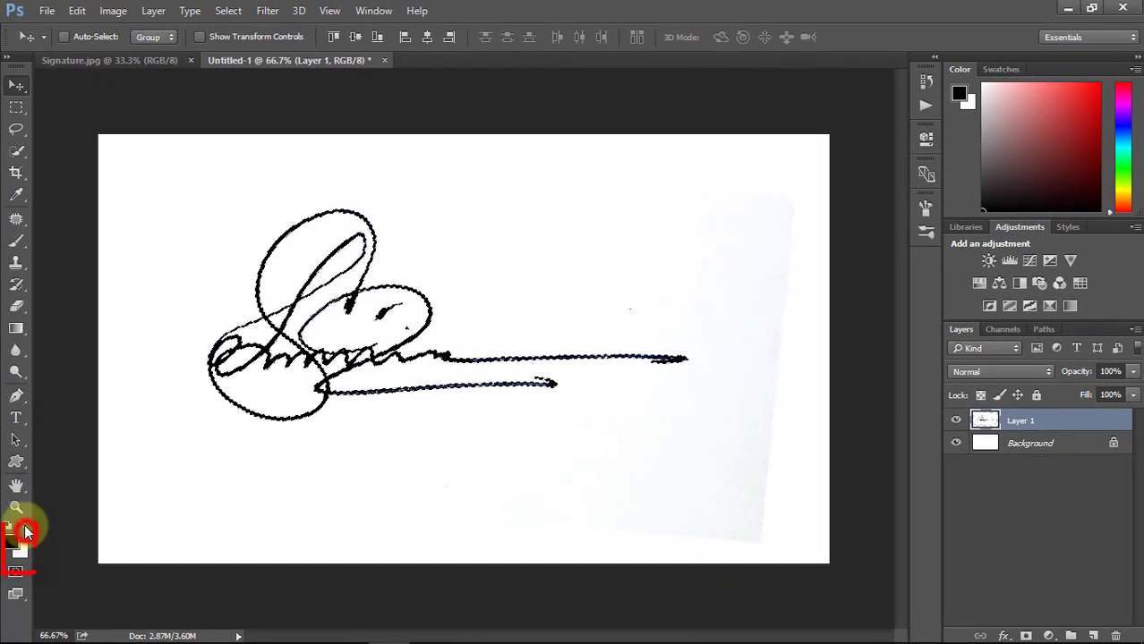
{"action": "left_click", "coordinate": [26, 529]}
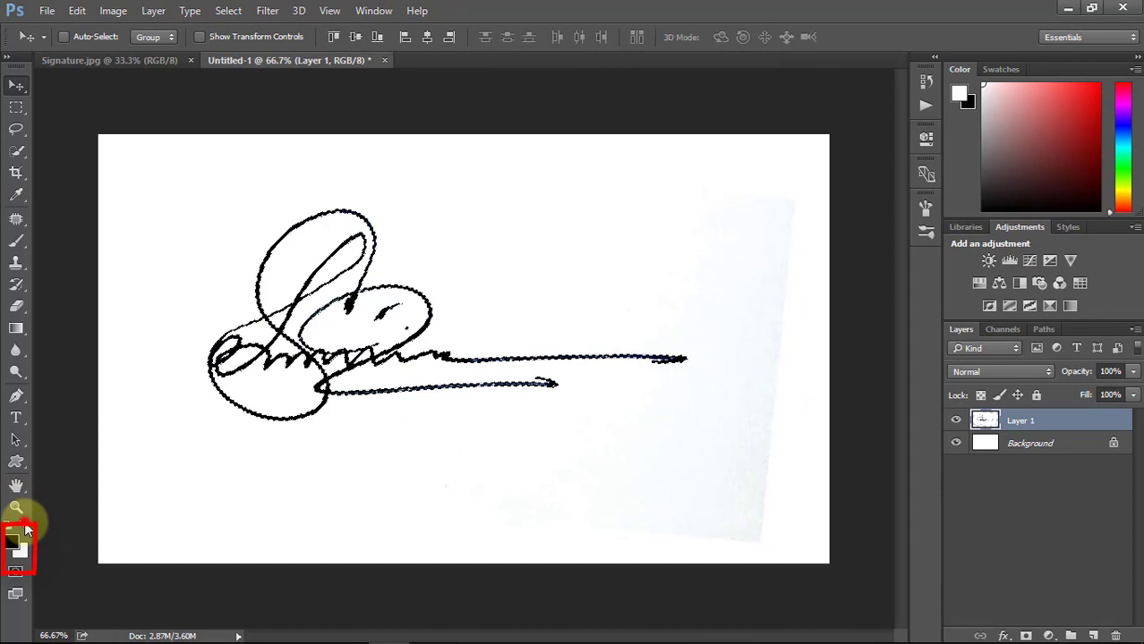
{"action": "left_click", "coordinate": [13, 540]}
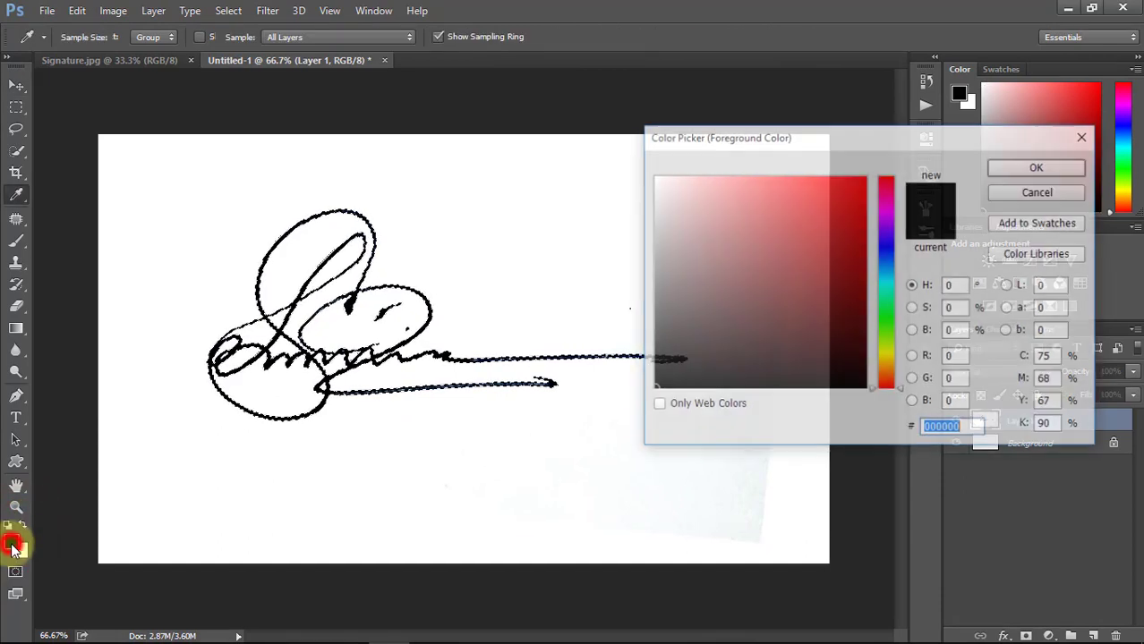
{"action": "left_click", "coordinate": [678, 350]}
{"action": "left_click", "coordinate": [1039, 167]}
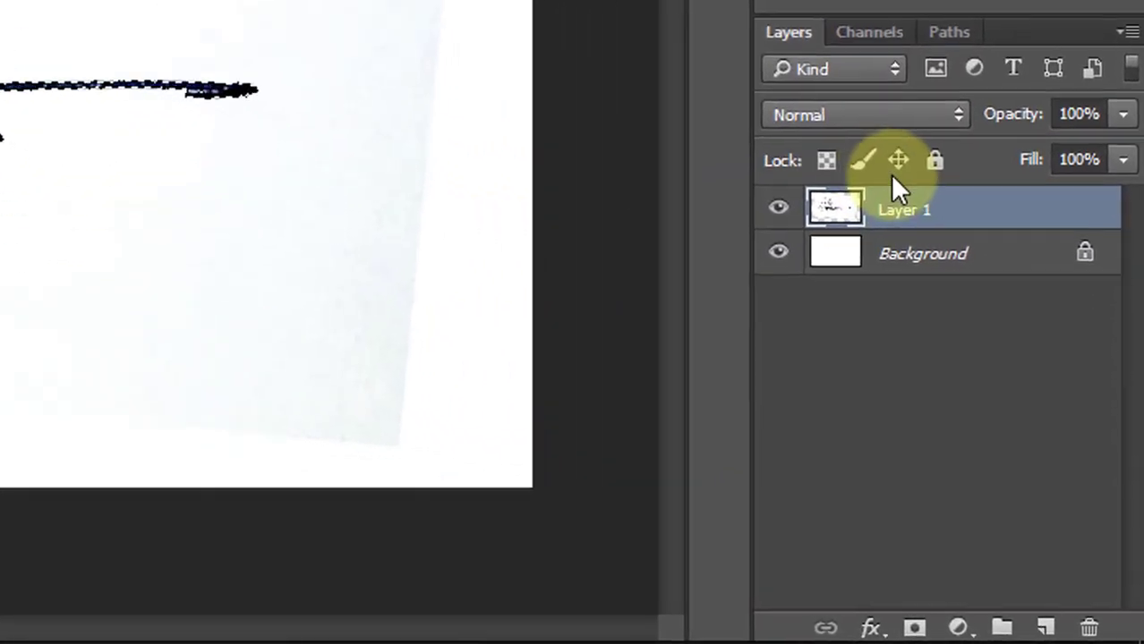
Fill the selection black on new Layer 2, hide Layer 1 and Background, and deselect.
{"action": "left_click", "coordinate": [1045, 629]}
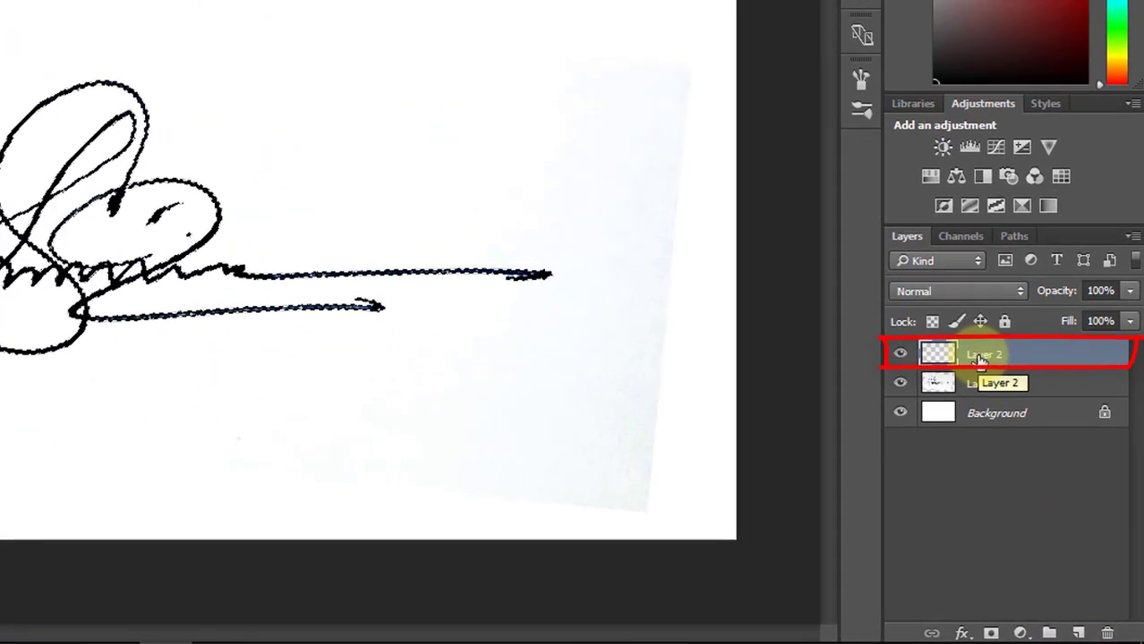
{"action": "key", "text": "alt+BackSpace"}
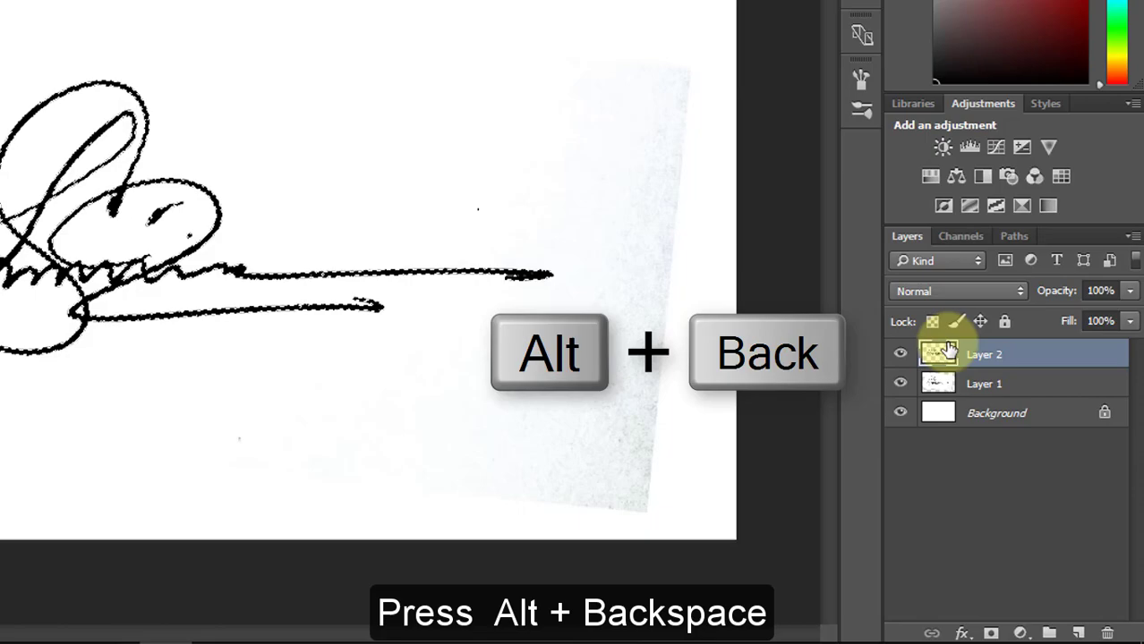
{"action": "left_click", "coordinate": [899, 383]}
{"action": "left_click", "coordinate": [900, 412]}
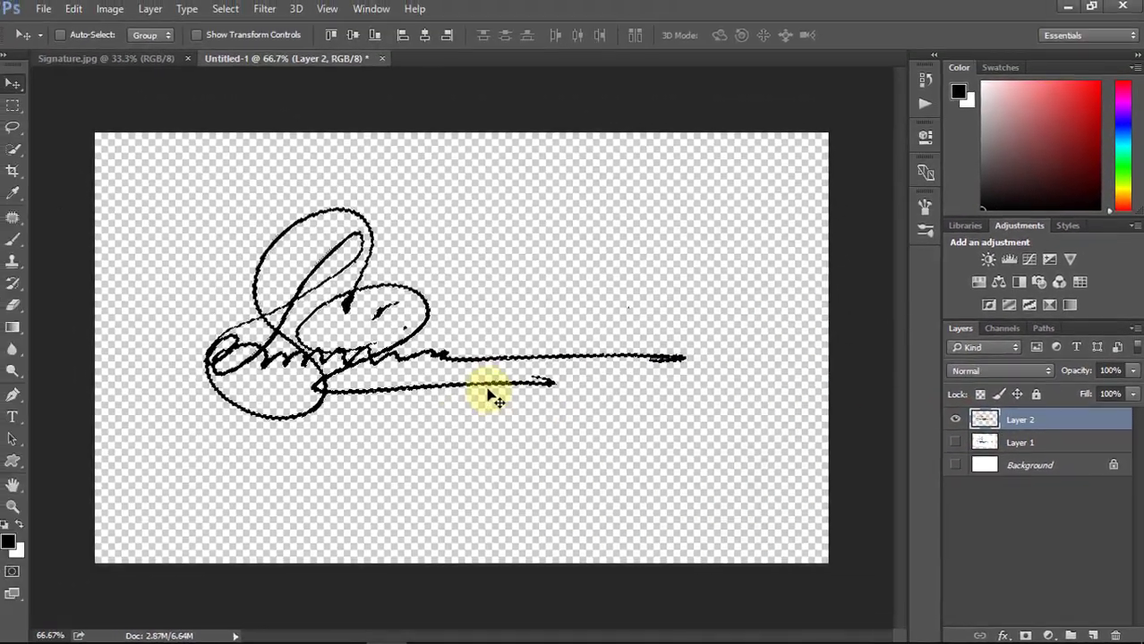
{"action": "key", "text": "ctrl+d"}
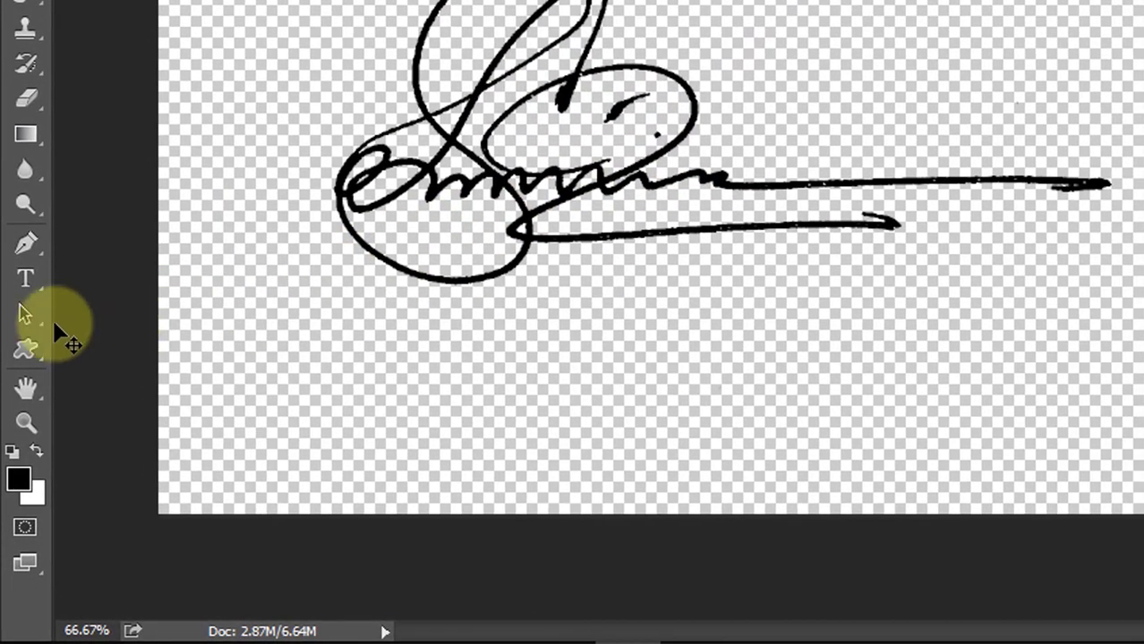
Type 'photography' in Arial Regular on a new text layer beneath the signature.
{"action": "left_click", "coordinate": [34, 275]}
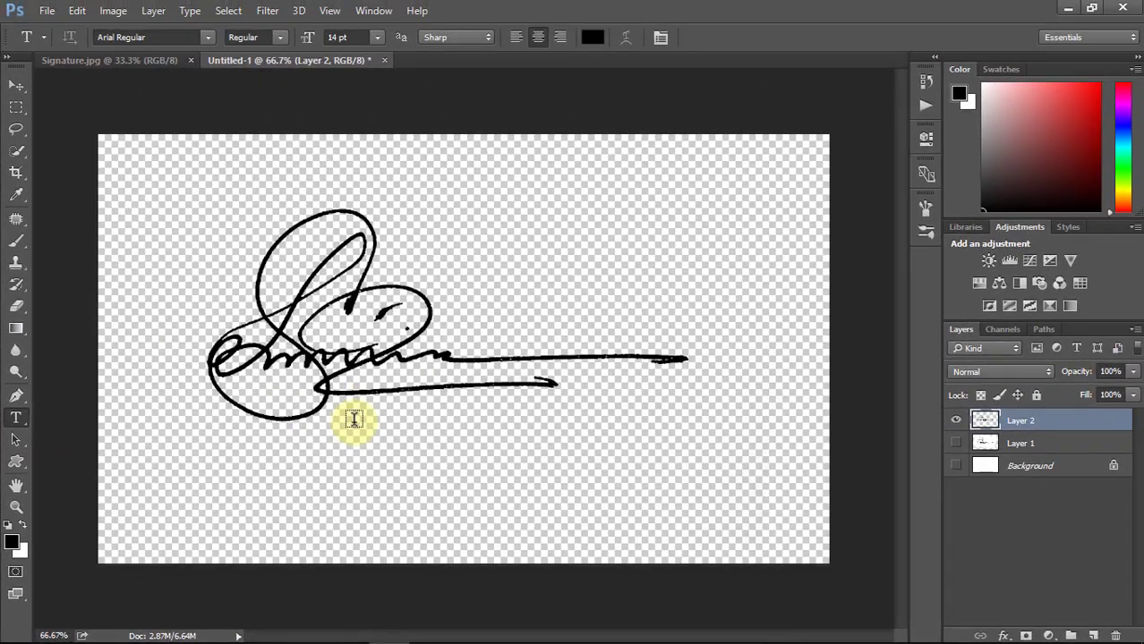
{"action": "left_click", "coordinate": [550, 297]}
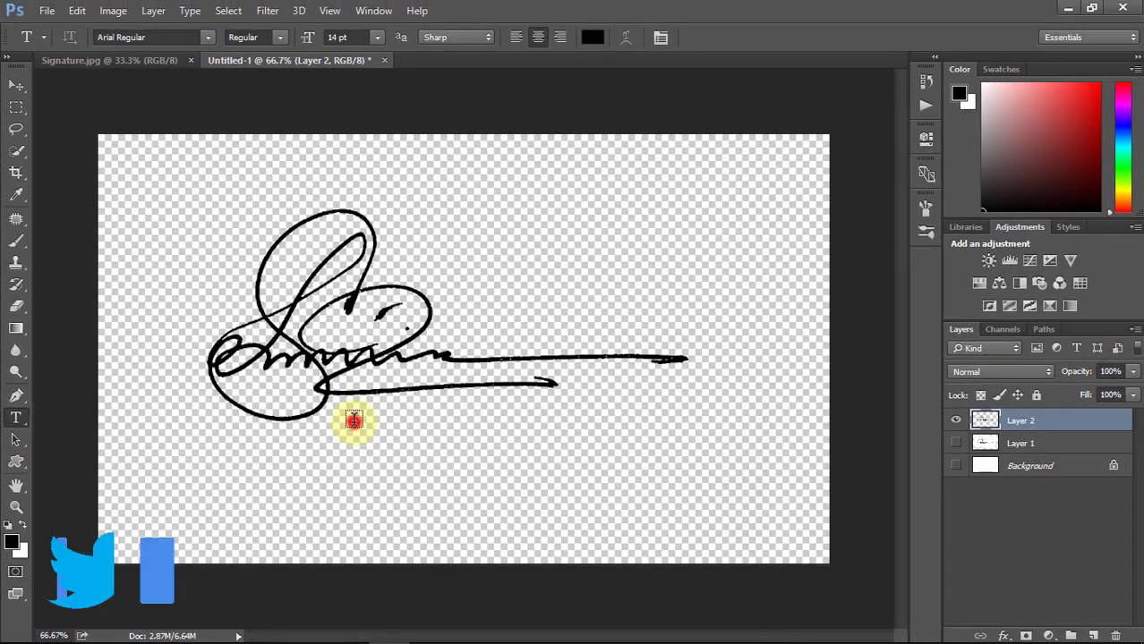
{"action": "left_click", "coordinate": [208, 37]}
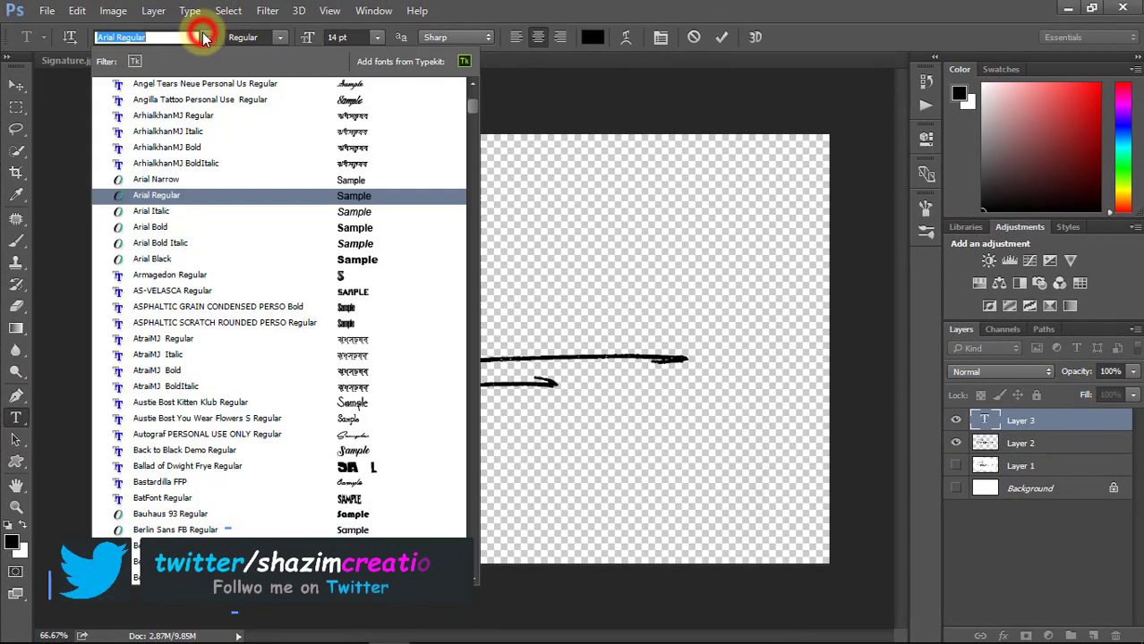
{"action": "left_click", "coordinate": [180, 192]}
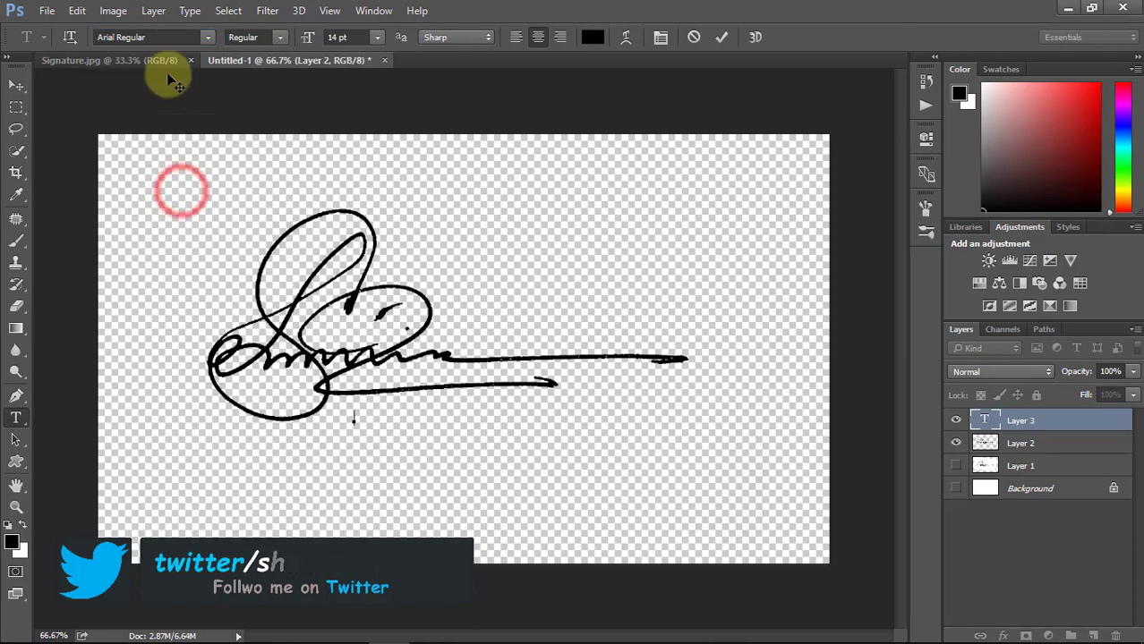
{"action": "type", "text": "photography"}
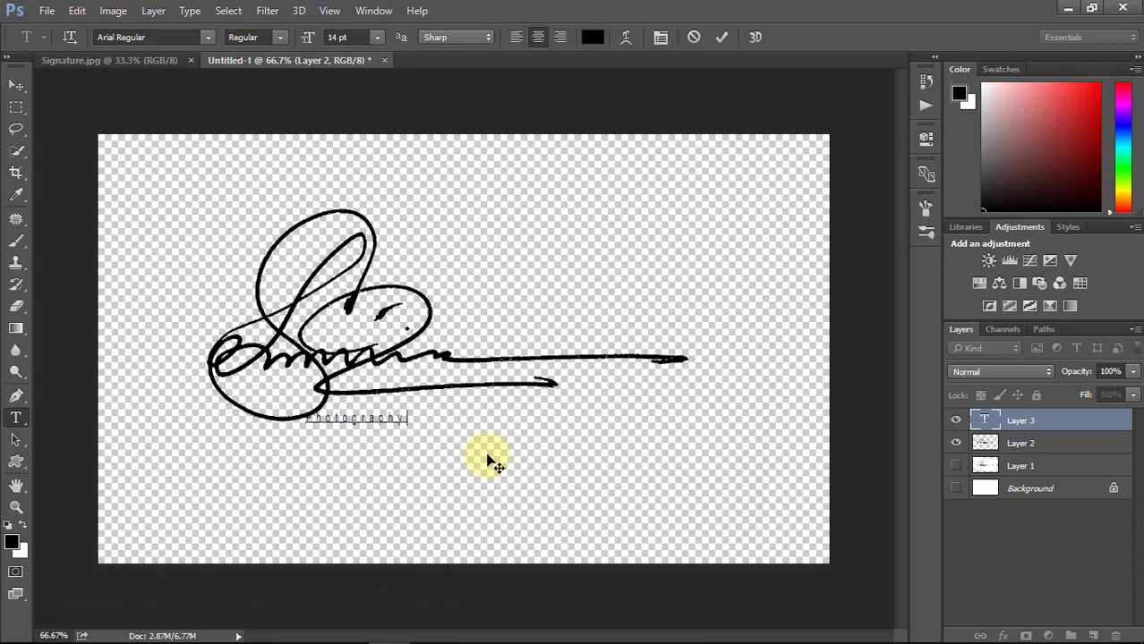
Scale the Photography text to about 34.33 pt and place it under the signature's lower stroke.
{"action": "left_click", "coordinate": [1014, 444]}
{"action": "left_click", "coordinate": [1011, 421]}
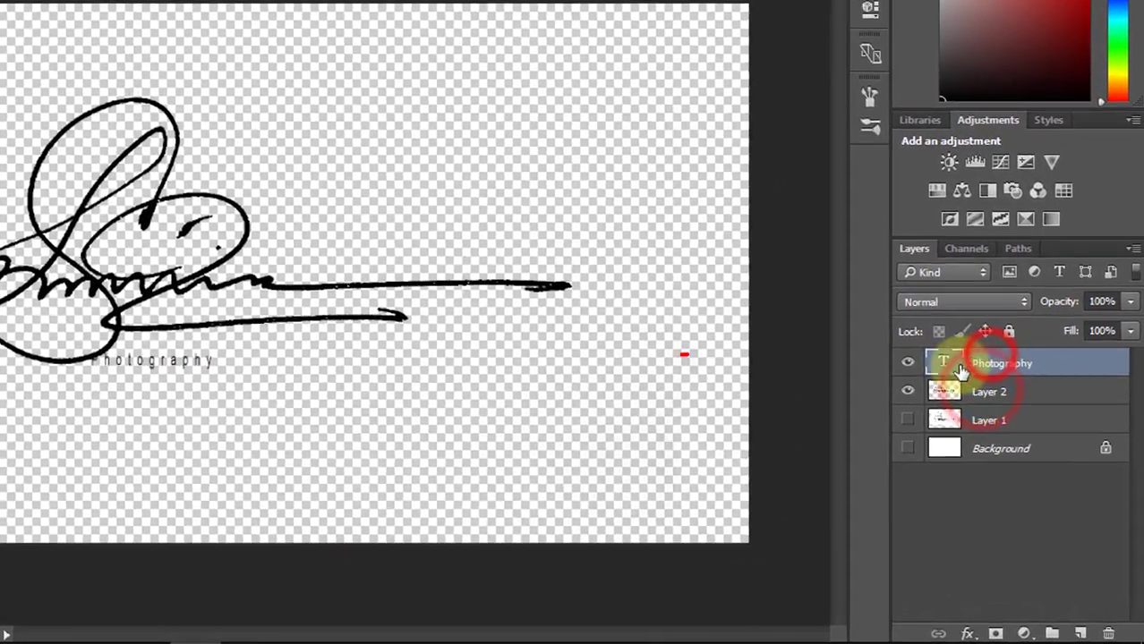
{"action": "key", "text": "ctrl+t"}
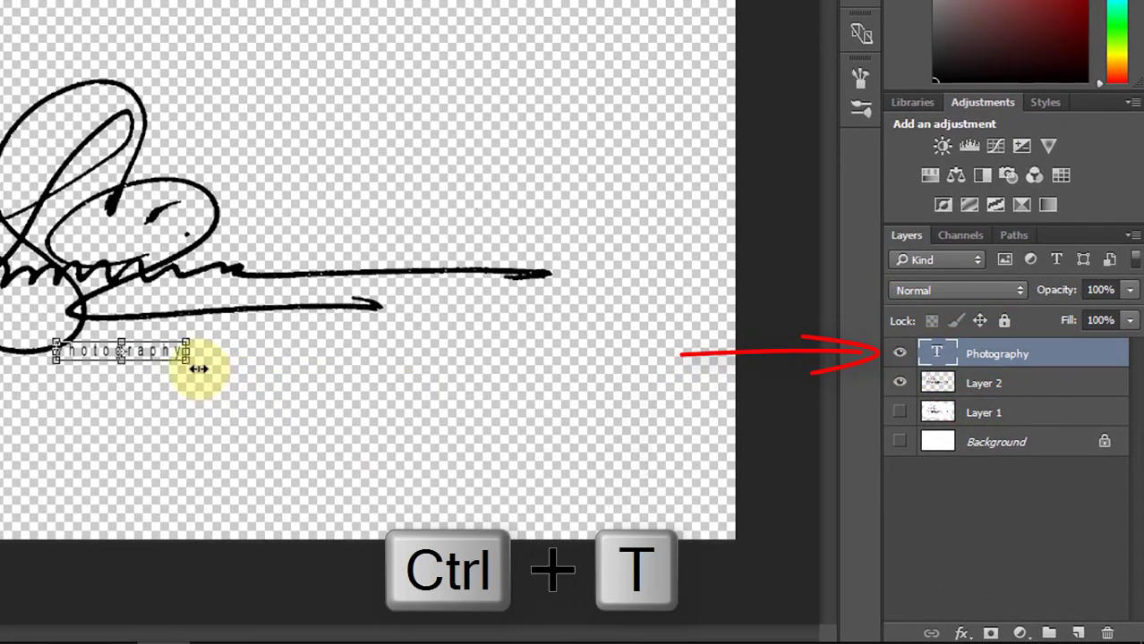
{"action": "left_click_drag", "start_coordinate": [189, 363], "coordinate": [373, 429]}
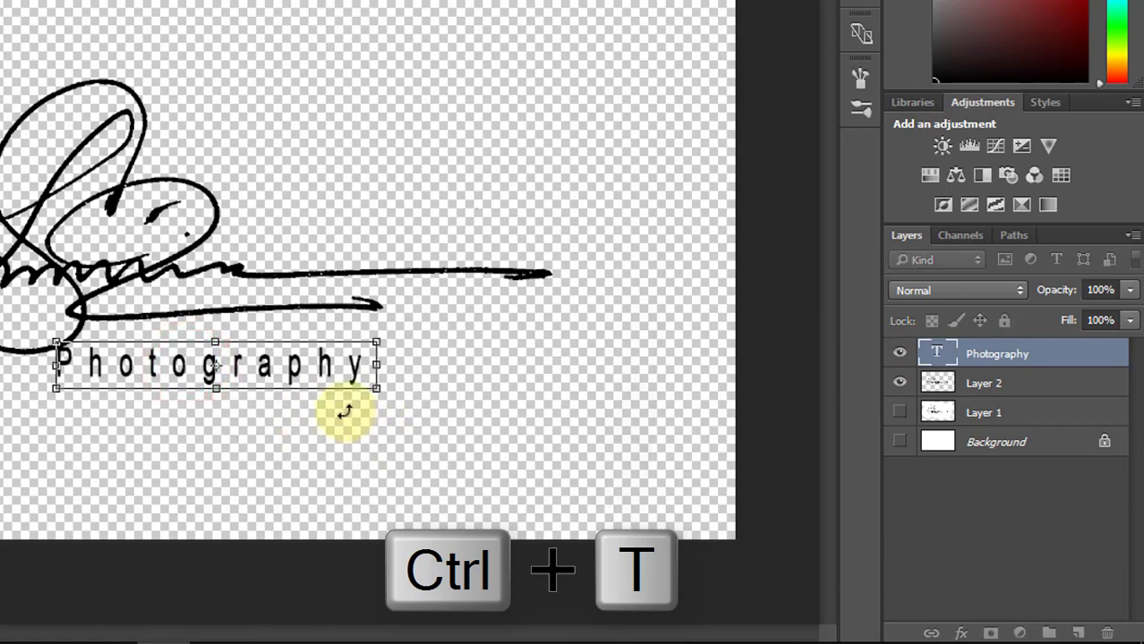
{"action": "mouse_move", "coordinate": [331, 376]}
{"action": "left_mouse_down"}
{"action": "mouse_move", "coordinate": [357, 365]}
{"action": "mouse_move", "coordinate": [338, 370]}
{"action": "left_mouse_up"}
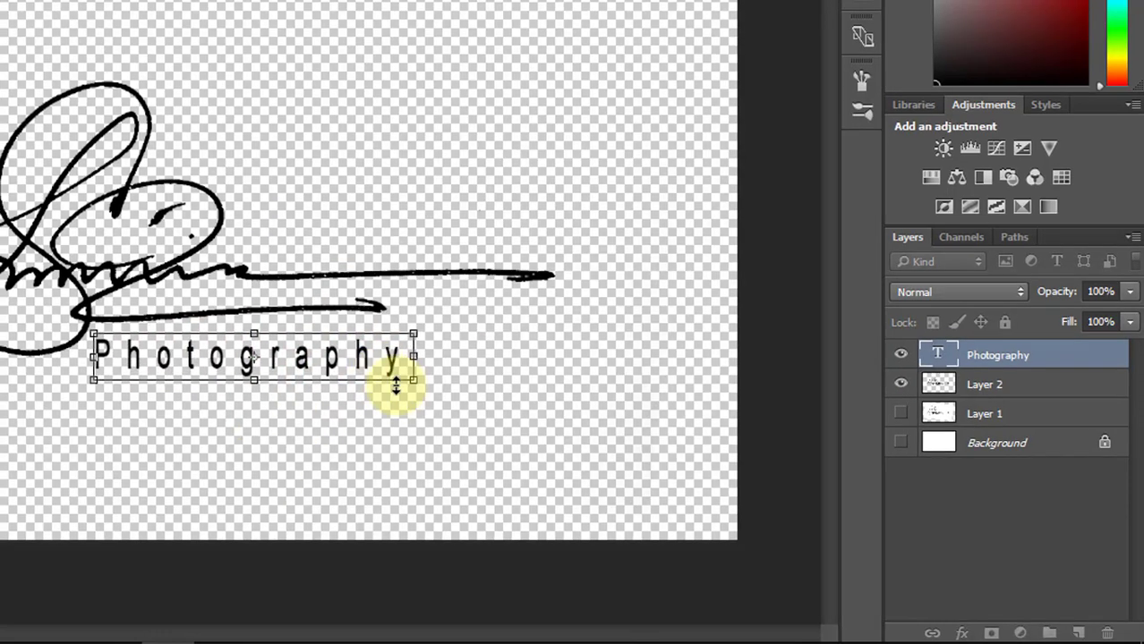
{"action": "key", "text": "Return"}
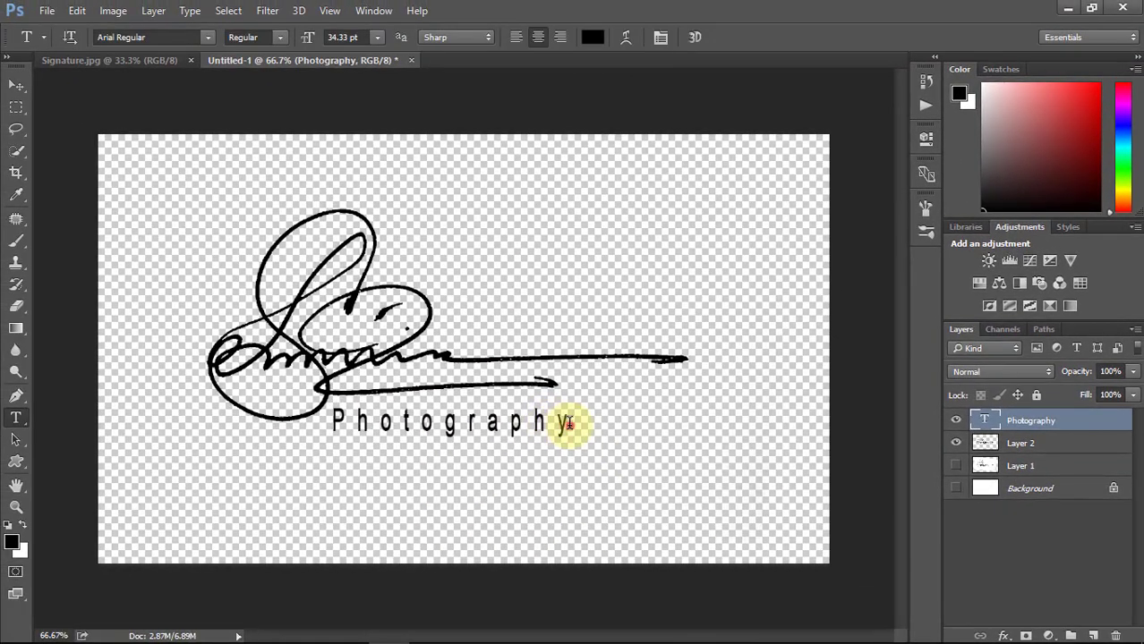
{"action": "left_click_drag", "start_coordinate": [569, 424], "coordinate": [332, 422]}
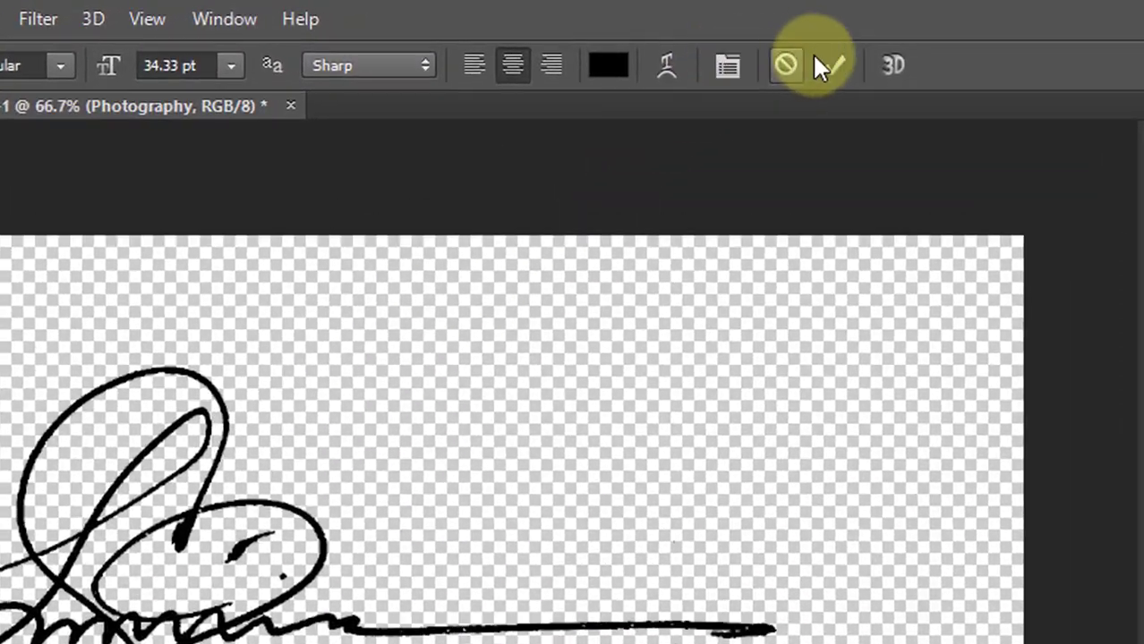
Raise the Photography letter tracking to about 970 in the Character panel, then close it.
{"action": "left_click", "coordinate": [709, 57]}
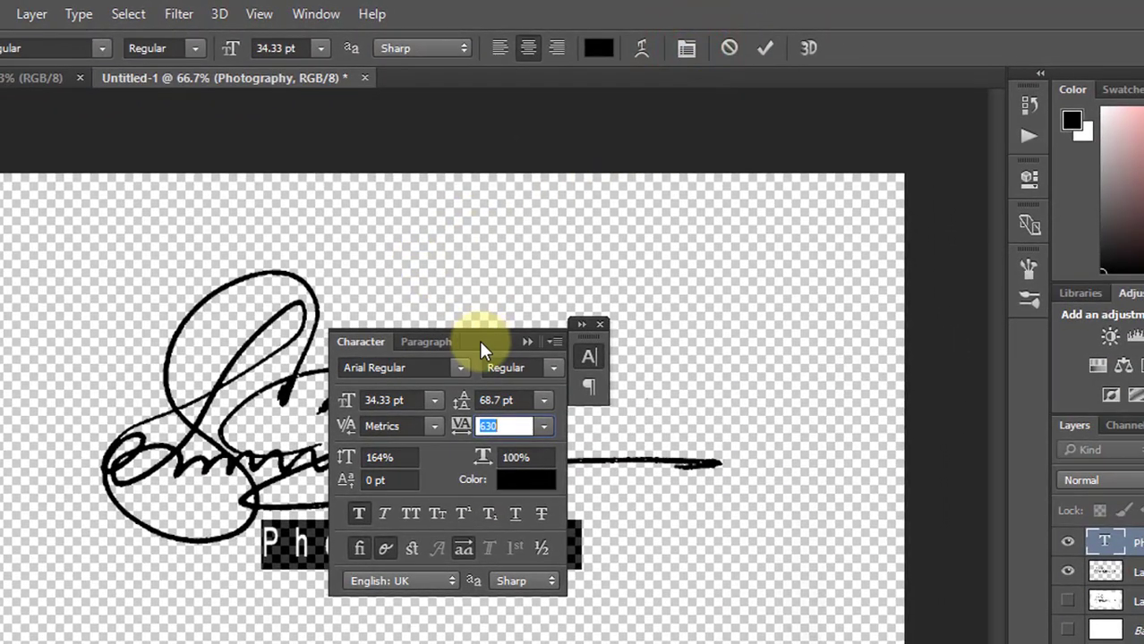
{"action": "left_click_drag", "start_coordinate": [478, 340], "coordinate": [796, 254]}
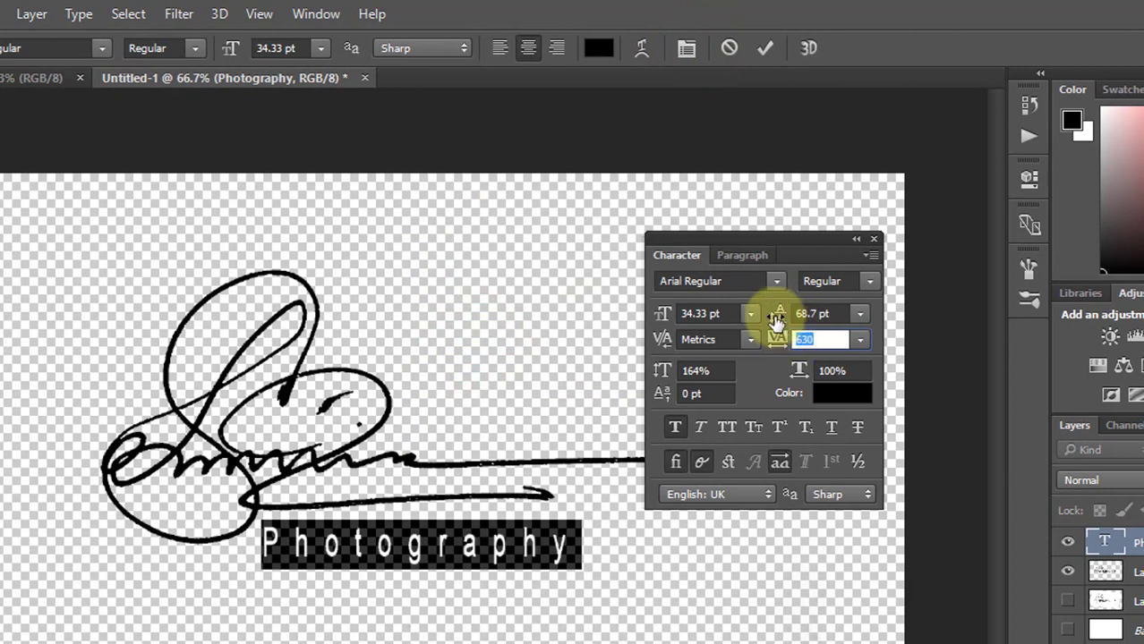
{"action": "left_click_drag", "start_coordinate": [777, 345], "coordinate": [811, 346]}
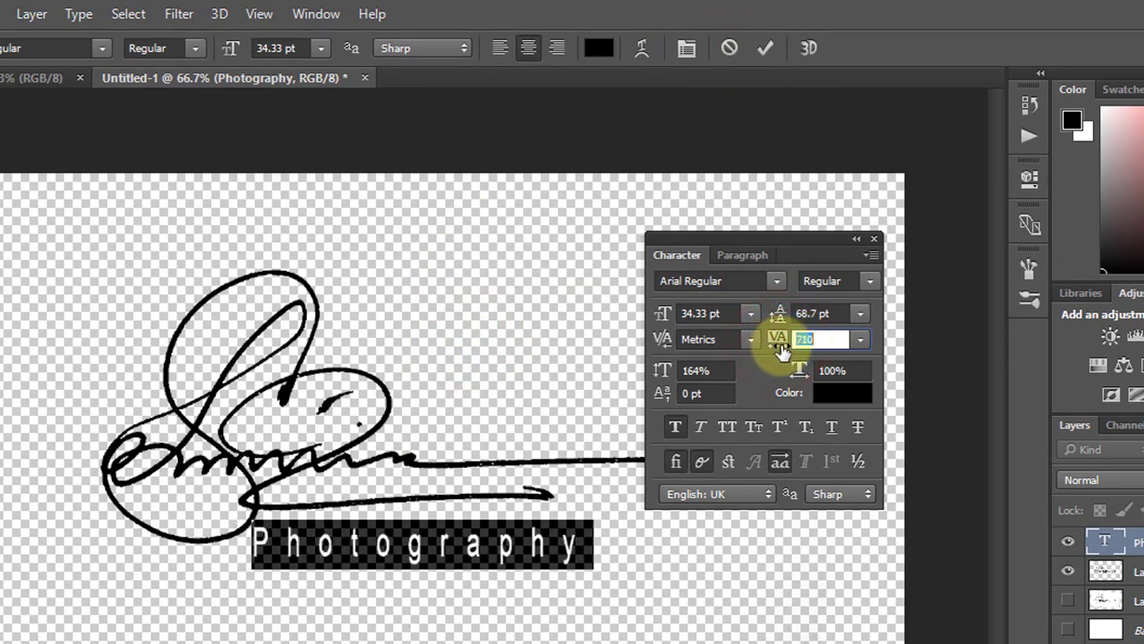
{"action": "left_click", "coordinate": [605, 534]}
{"action": "left_click", "coordinate": [782, 339]}
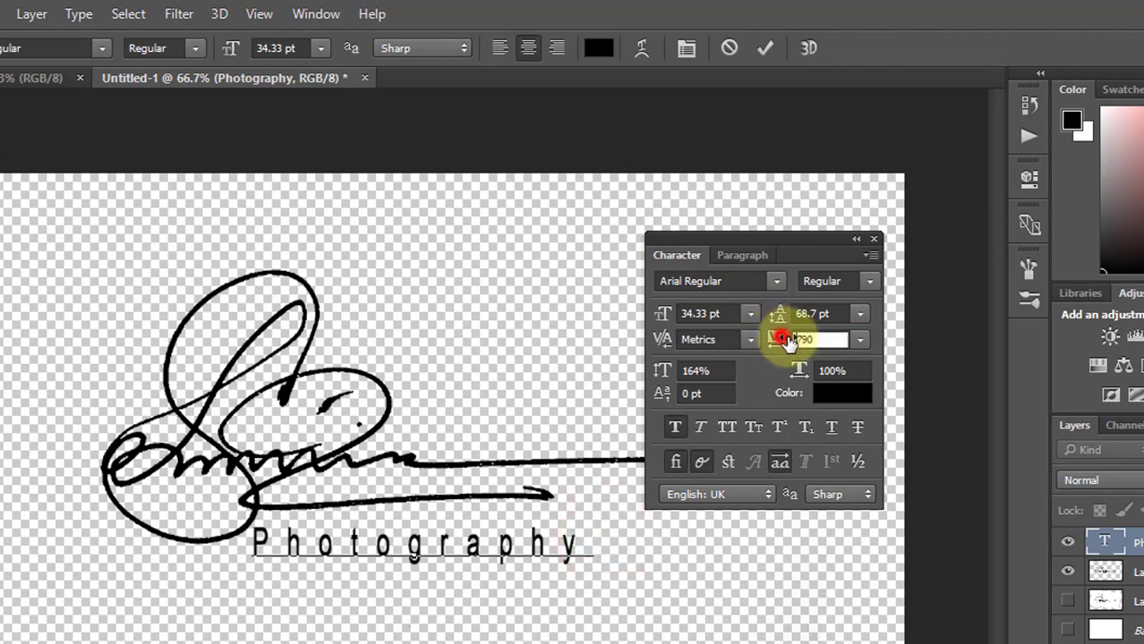
{"action": "left_click_drag", "start_coordinate": [587, 540], "coordinate": [204, 537]}
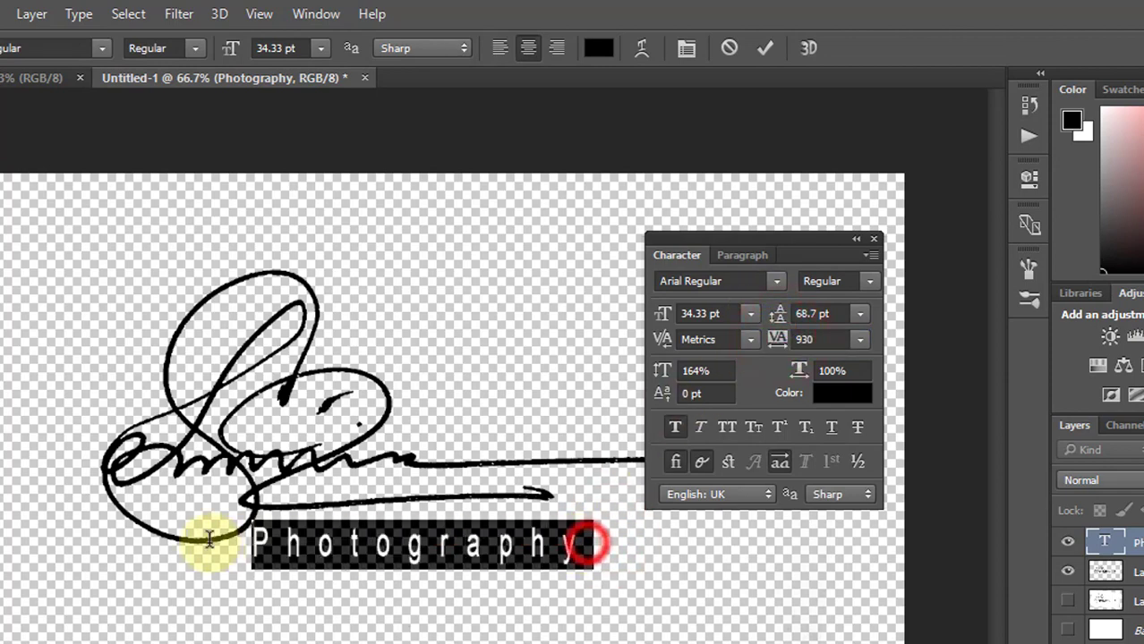
{"action": "left_click_drag", "start_coordinate": [782, 341], "coordinate": [795, 352]}
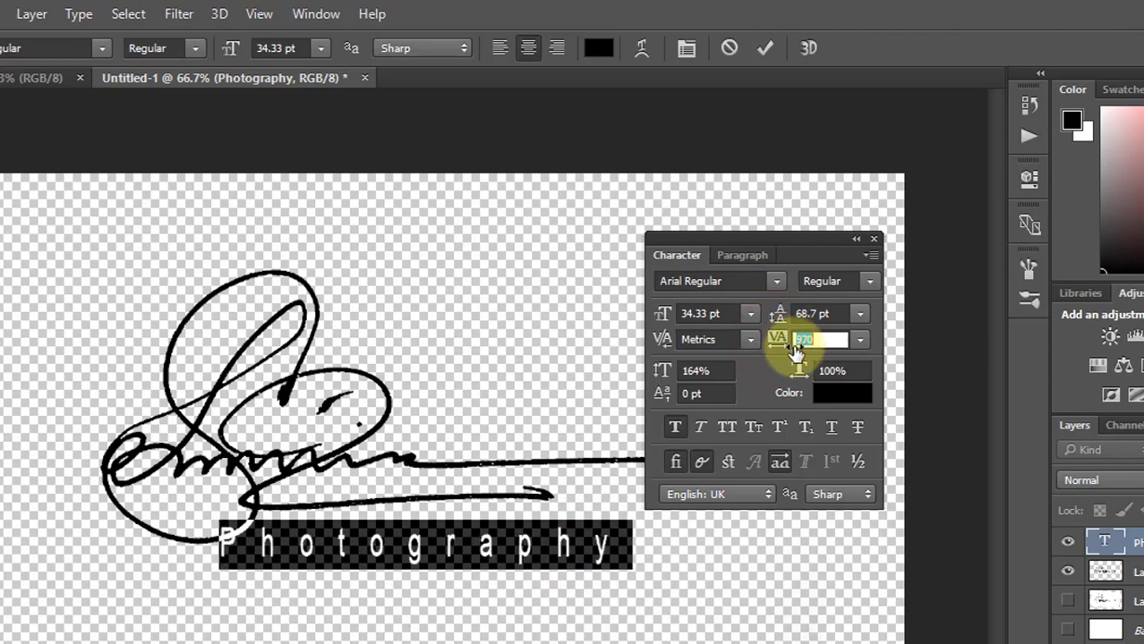
{"action": "left_click", "coordinate": [874, 241]}
Enlarge the Photography text to about 37.89 pt, shifting it slightly right.
{"action": "left_click", "coordinate": [617, 551]}
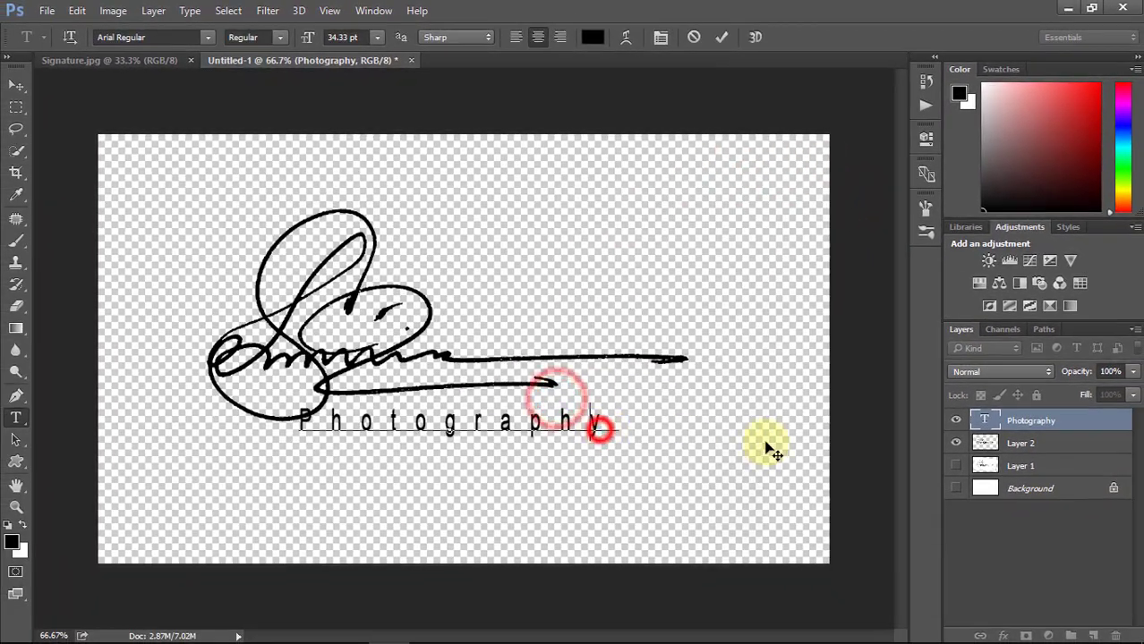
{"action": "key", "text": "ctrl+t"}
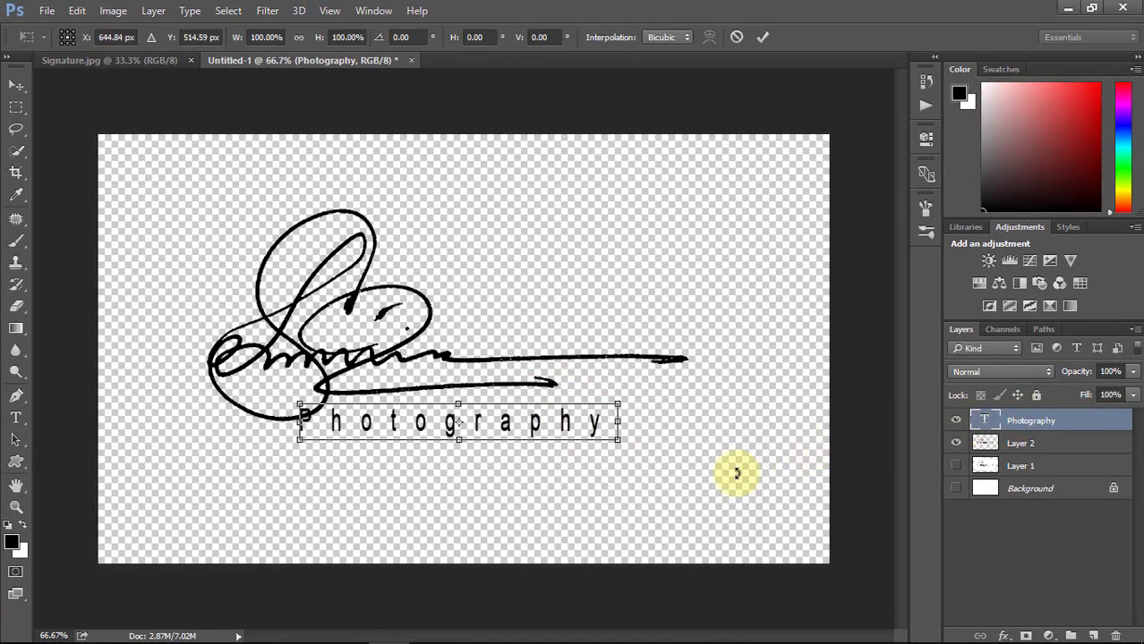
{"action": "mouse_move", "coordinate": [619, 441]}
{"action": "left_mouse_down"}
{"action": "mouse_move", "coordinate": [587, 427]}
{"action": "mouse_move", "coordinate": [633, 427]}
{"action": "left_mouse_up"}
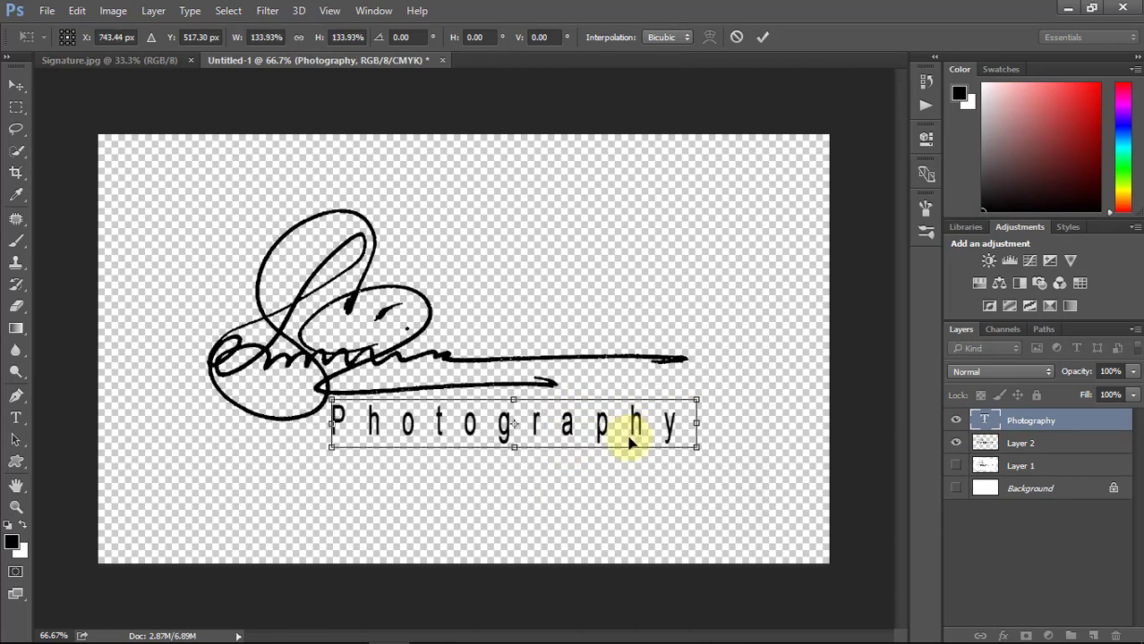
{"action": "left_click_drag", "start_coordinate": [696, 447], "coordinate": [682, 438]}
{"action": "key", "text": "Return"}
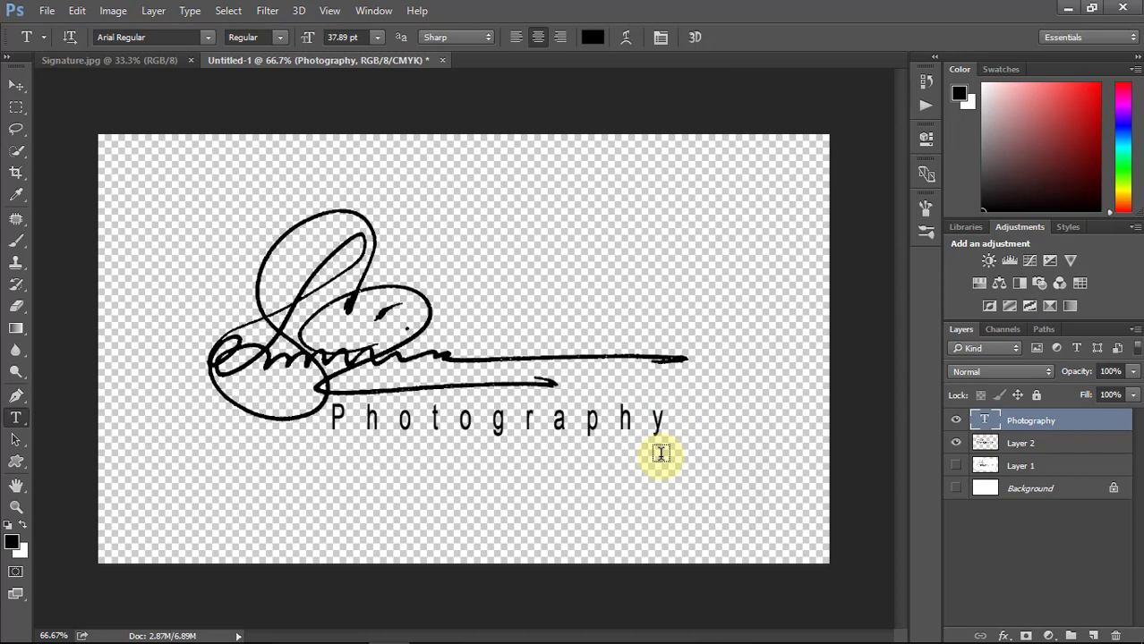
Change the Photography text to Arial Bold and commit the edit.
{"action": "double_click", "coordinate": [995, 420]}
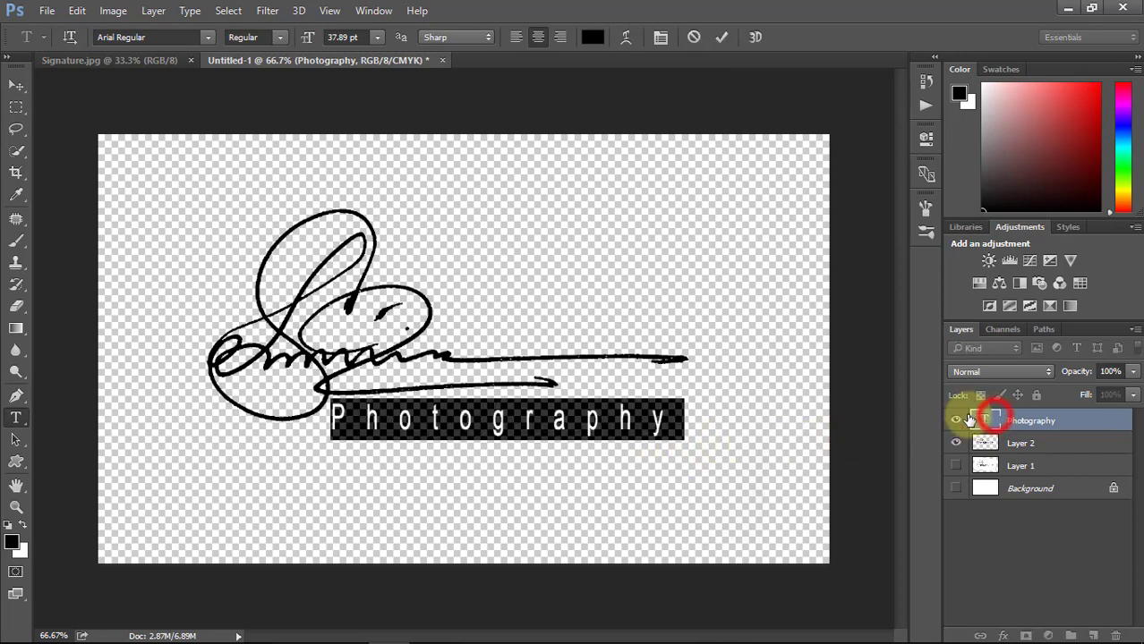
{"action": "left_click", "coordinate": [208, 37]}
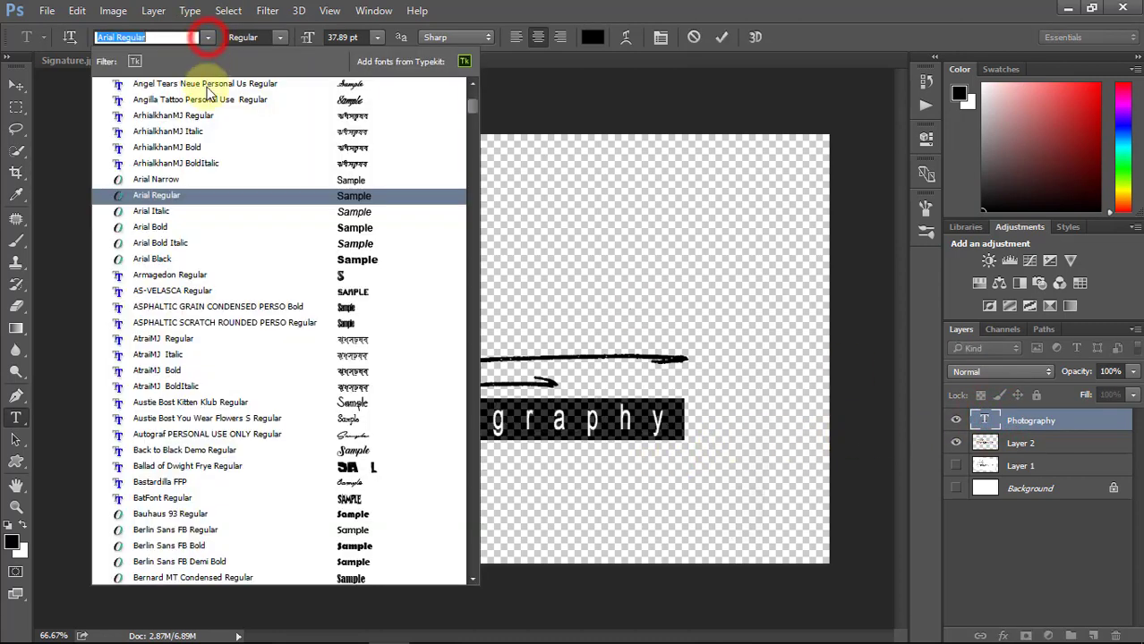
{"action": "left_click", "coordinate": [222, 230]}
{"action": "left_click", "coordinate": [439, 444]}
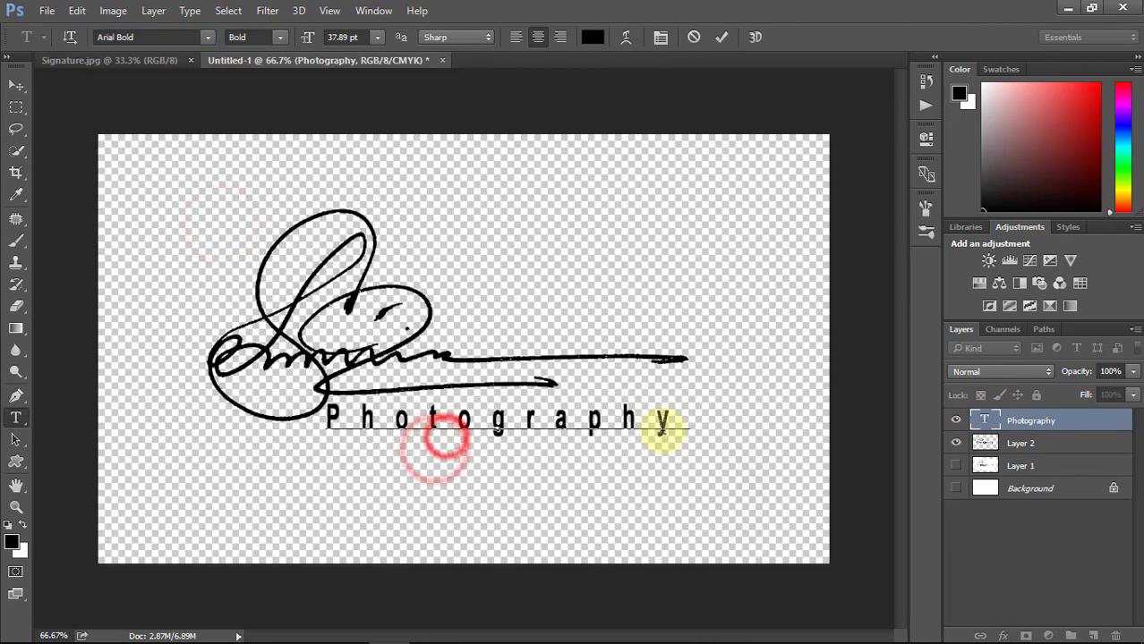
{"action": "key", "text": "ctrl+Return"}
View the logo at 100% and zoom in on the signature.
{"action": "key", "text": "ctrl+plus"}
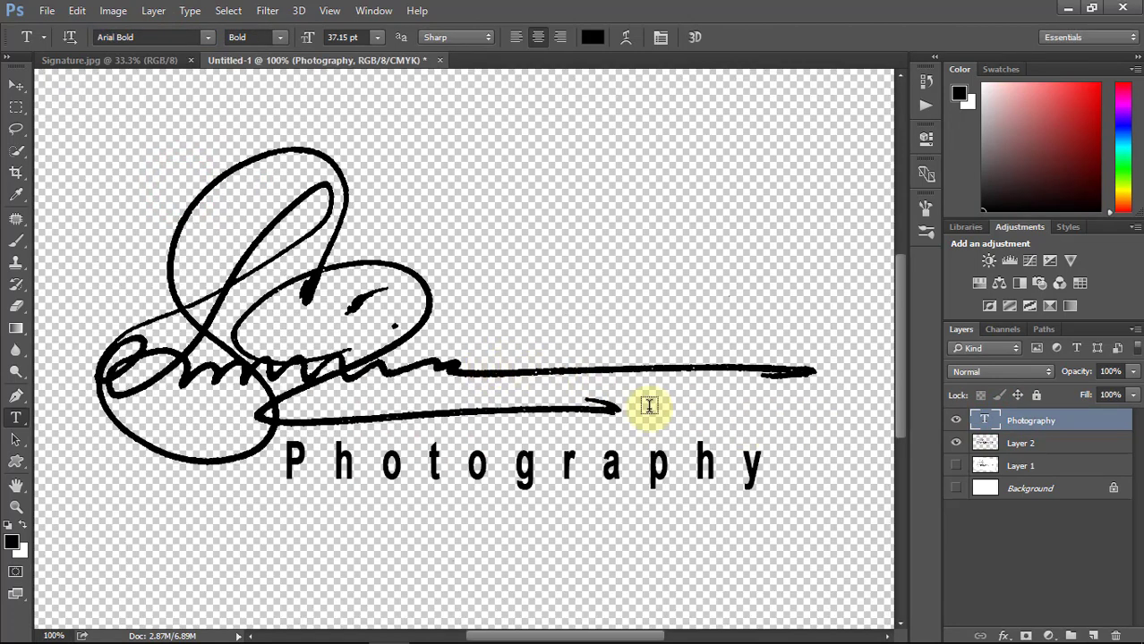
{"action": "left_click", "coordinate": [474, 365]}
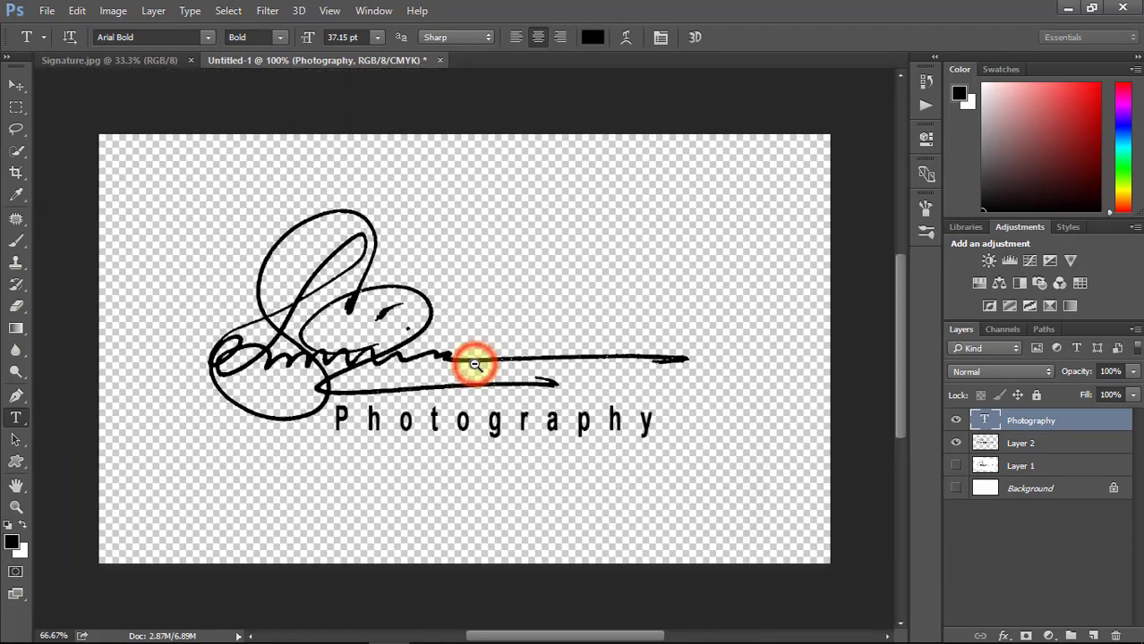
{"action": "left_click", "coordinate": [402, 343]}
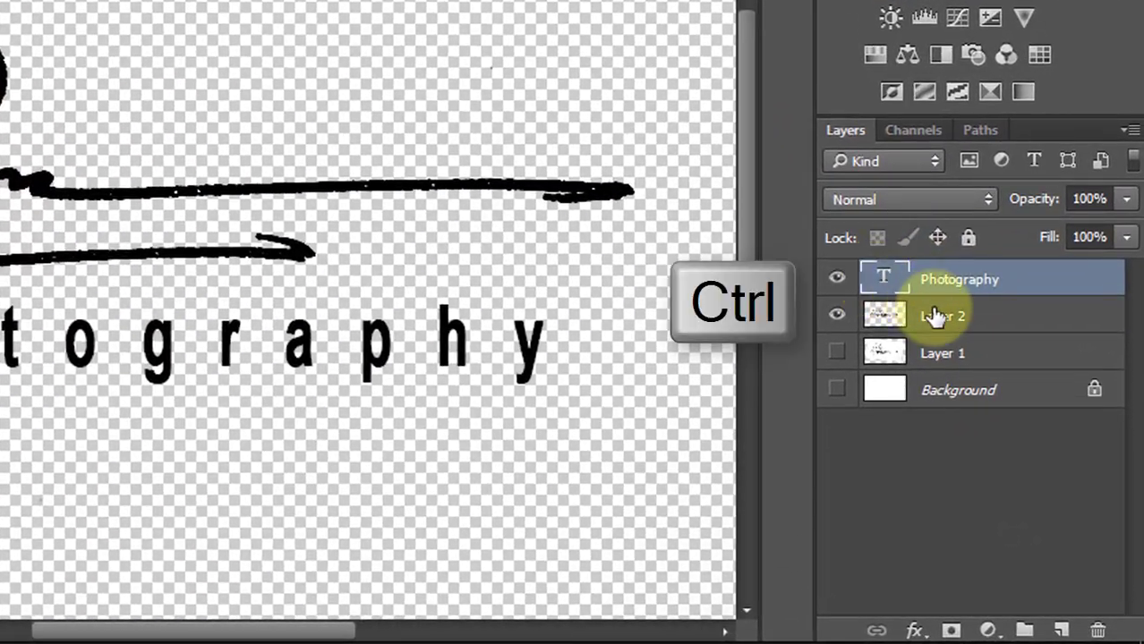
Merge Layer 2 with the Photography text and load the merged layer's outline as a selection.
{"action": "left_click", "coordinate": [1024, 445], "text": "ctrl"}
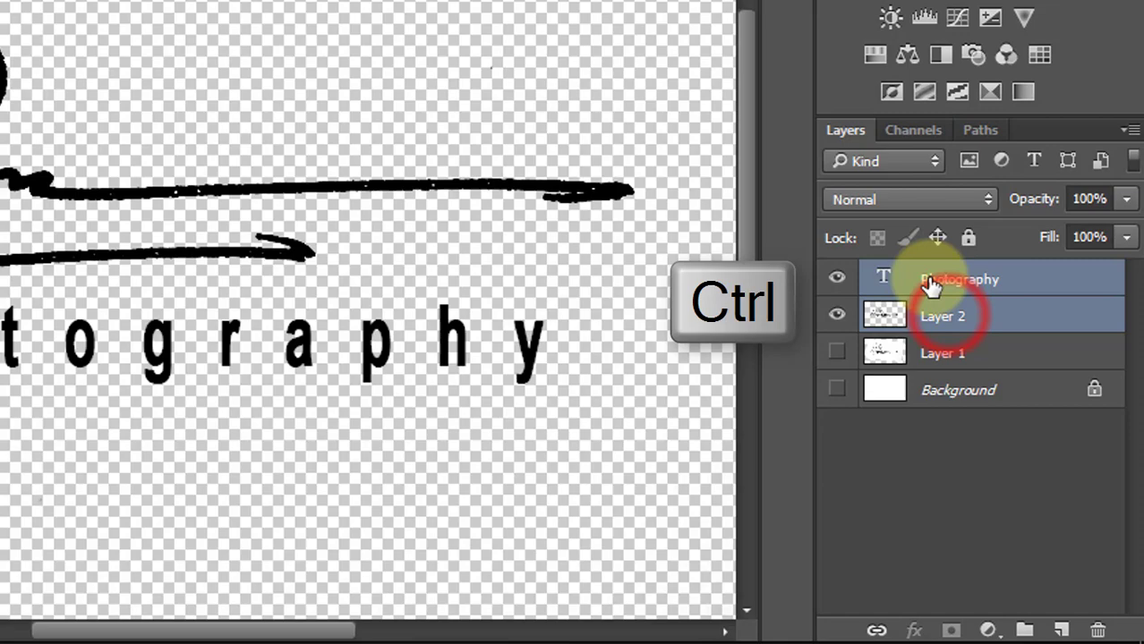
{"action": "key", "text": "ctrl+e"}
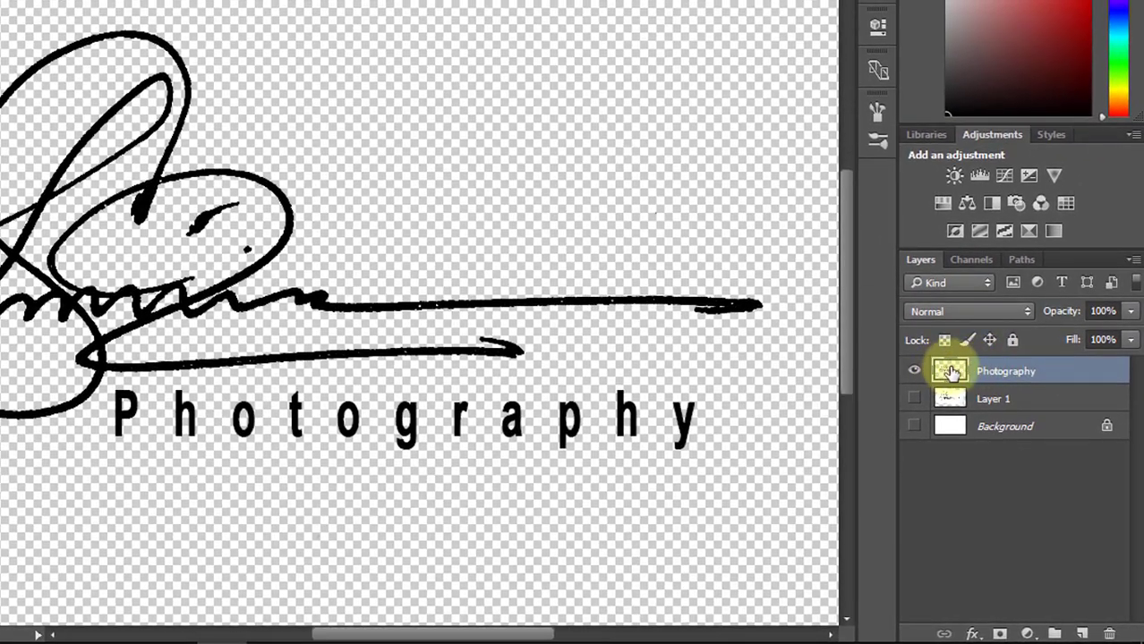
{"action": "left_click", "coordinate": [915, 371]}
{"action": "left_click", "coordinate": [915, 372]}
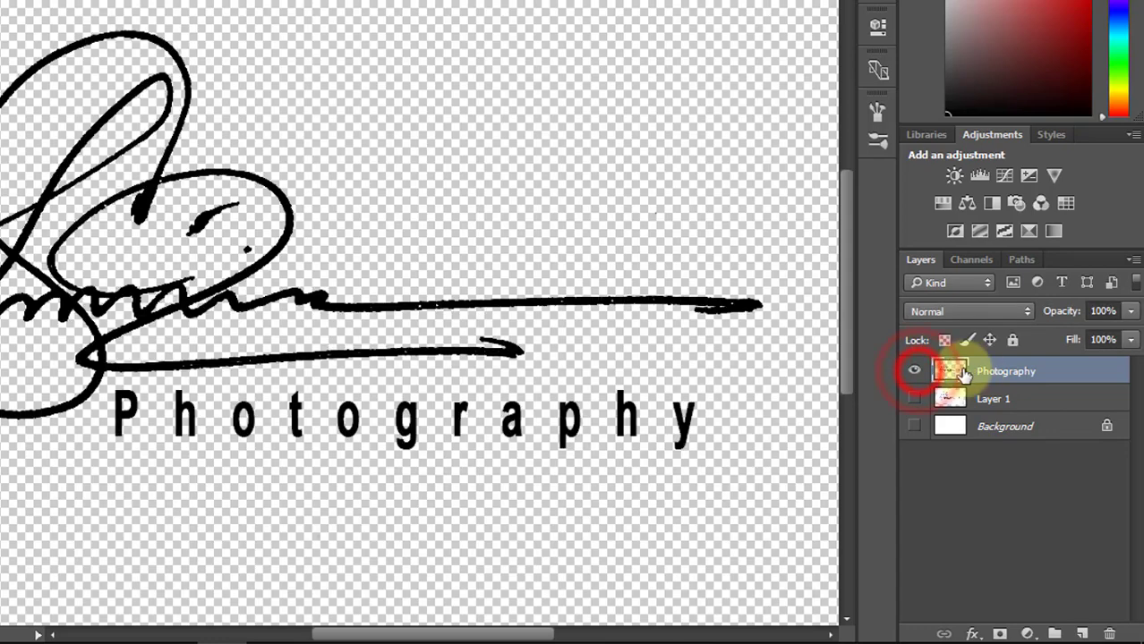
{"action": "left_click", "coordinate": [949, 373], "text": "ctrl"}
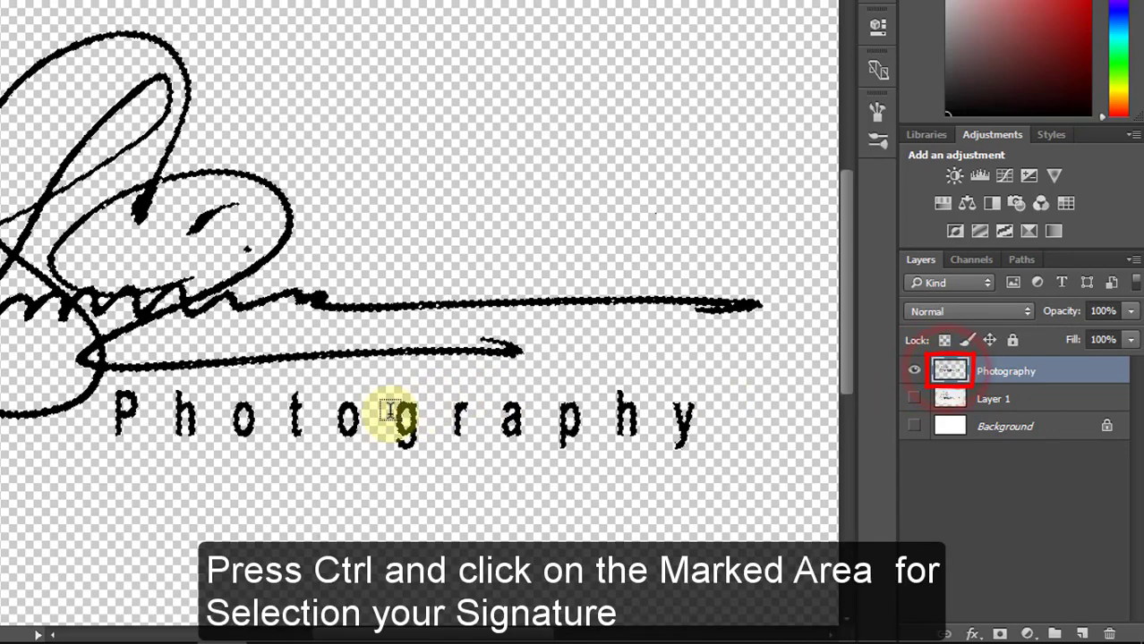
Zoom out and deselect the signature.
{"action": "left_click", "coordinate": [265, 319], "text": "alt"}
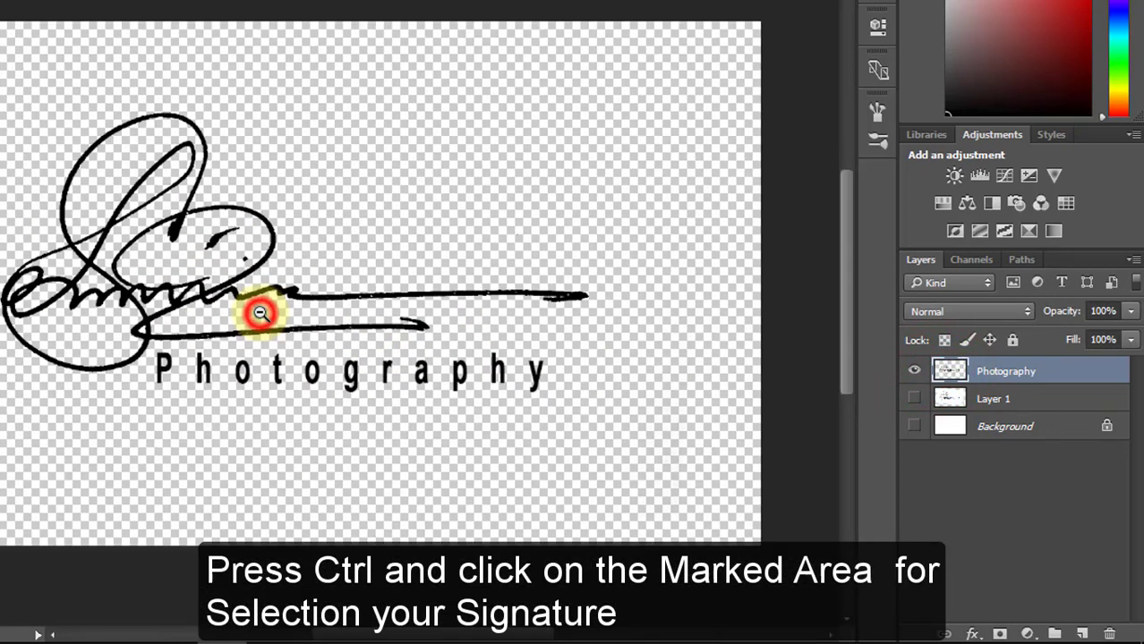
{"action": "key", "text": "t"}
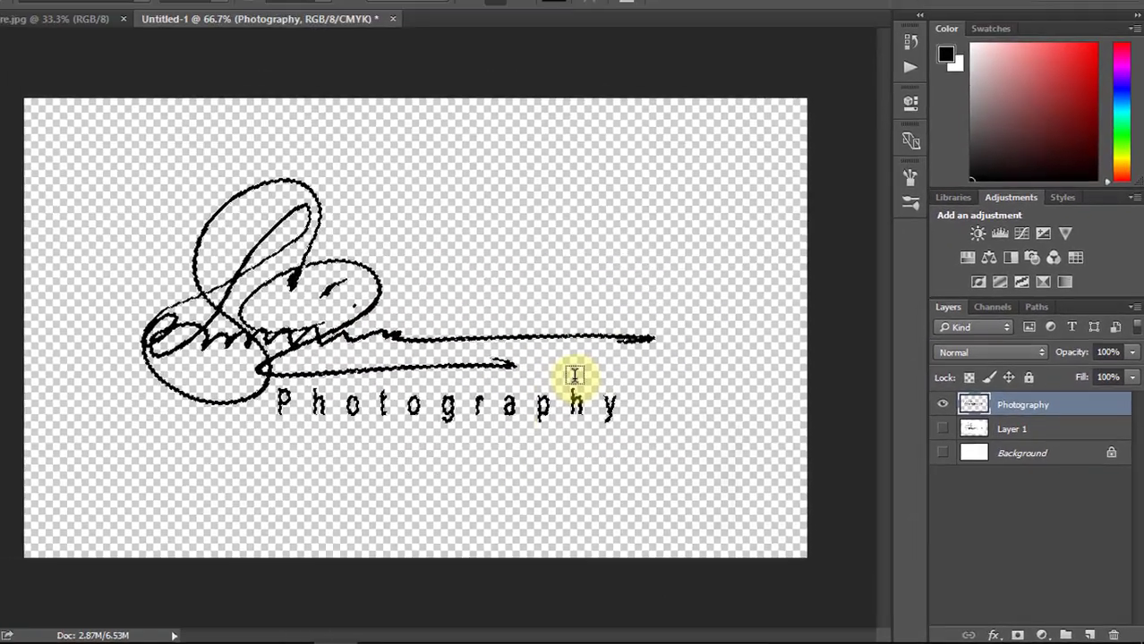
{"action": "key", "text": "ctrl+d"}
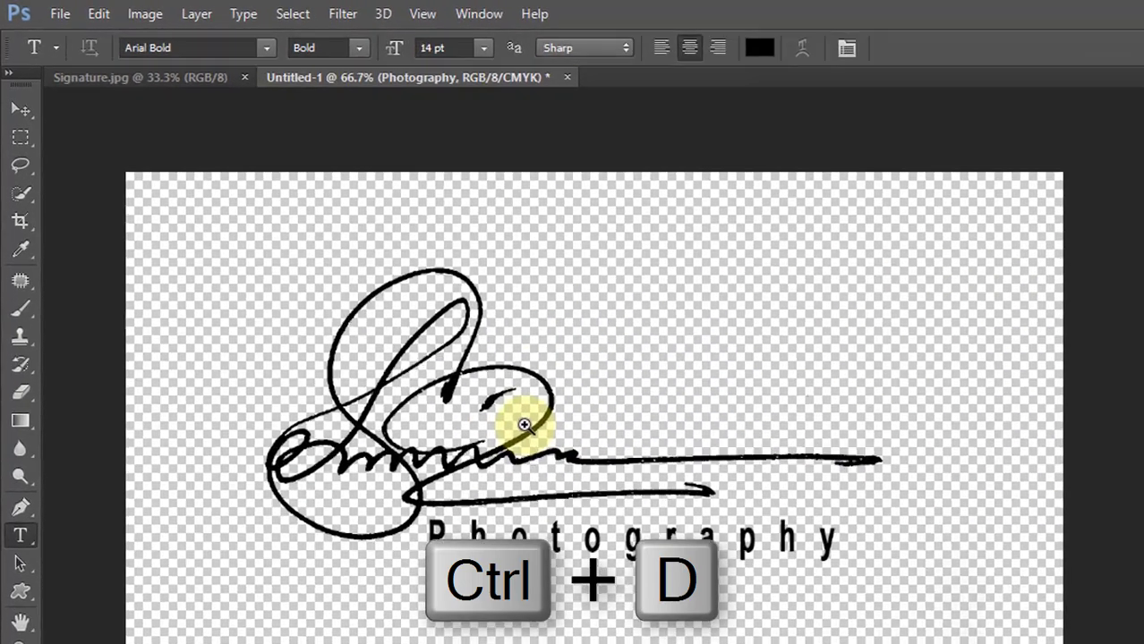
Save the logo to the Desktop as PNG 'Handwritting Photography logo', accepting default PNG options.
{"action": "left_click", "coordinate": [405, 327], "text": "ctrl"}
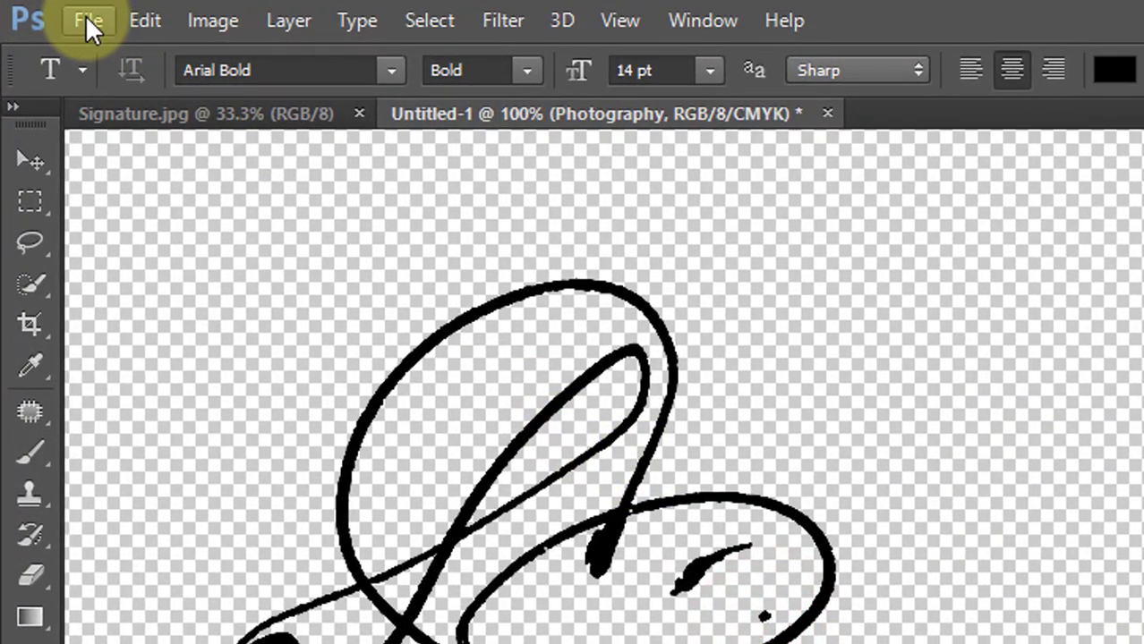
{"action": "left_click", "coordinate": [87, 19]}
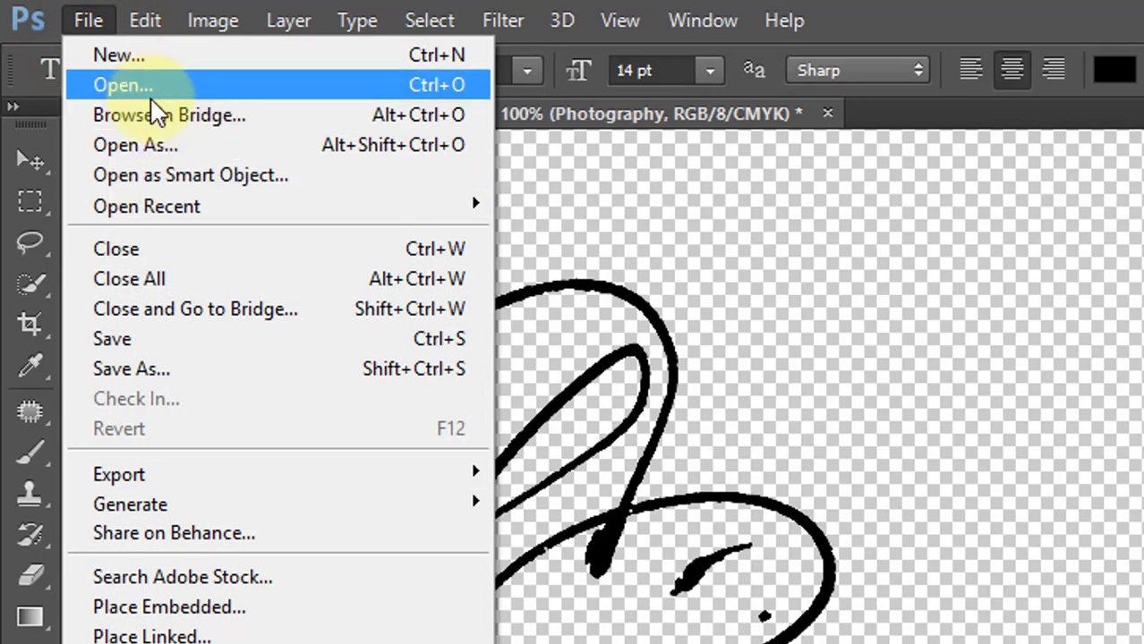
{"action": "left_click", "coordinate": [160, 364]}
{"action": "left_click", "coordinate": [495, 310]}
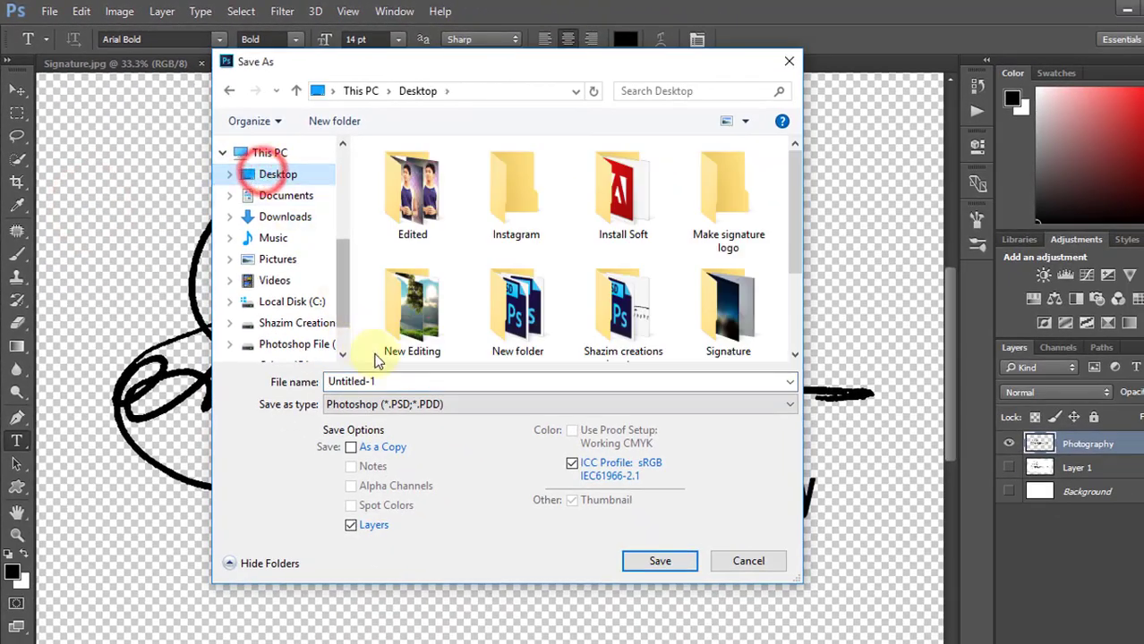
{"action": "left_click", "coordinate": [426, 403]}
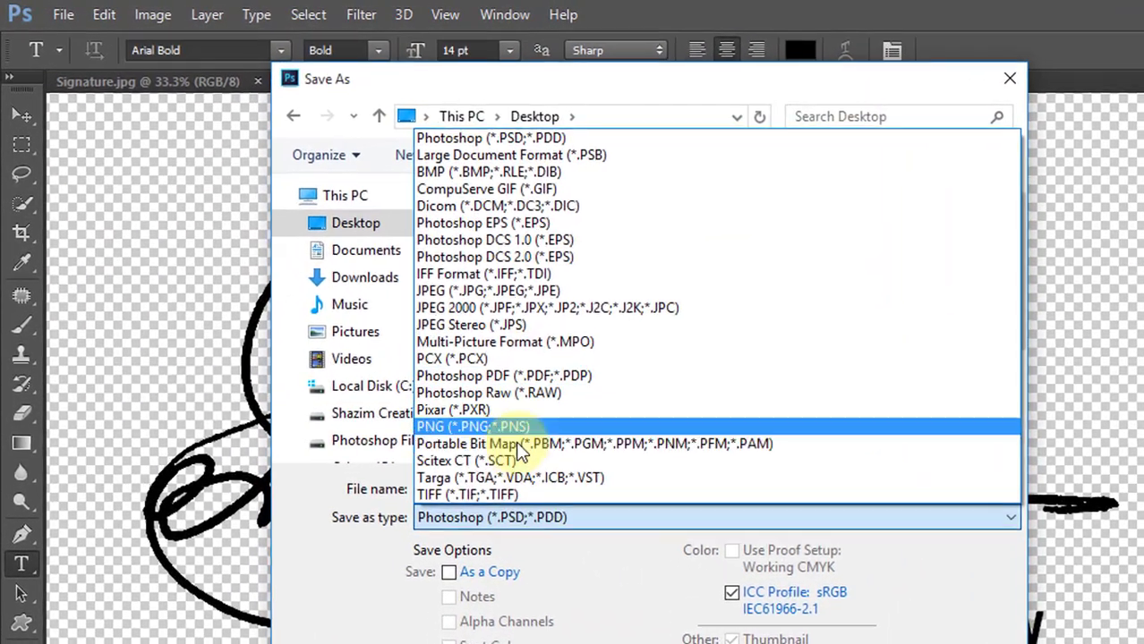
{"action": "left_click", "coordinate": [519, 428]}
{"action": "left_click", "coordinate": [523, 491]}
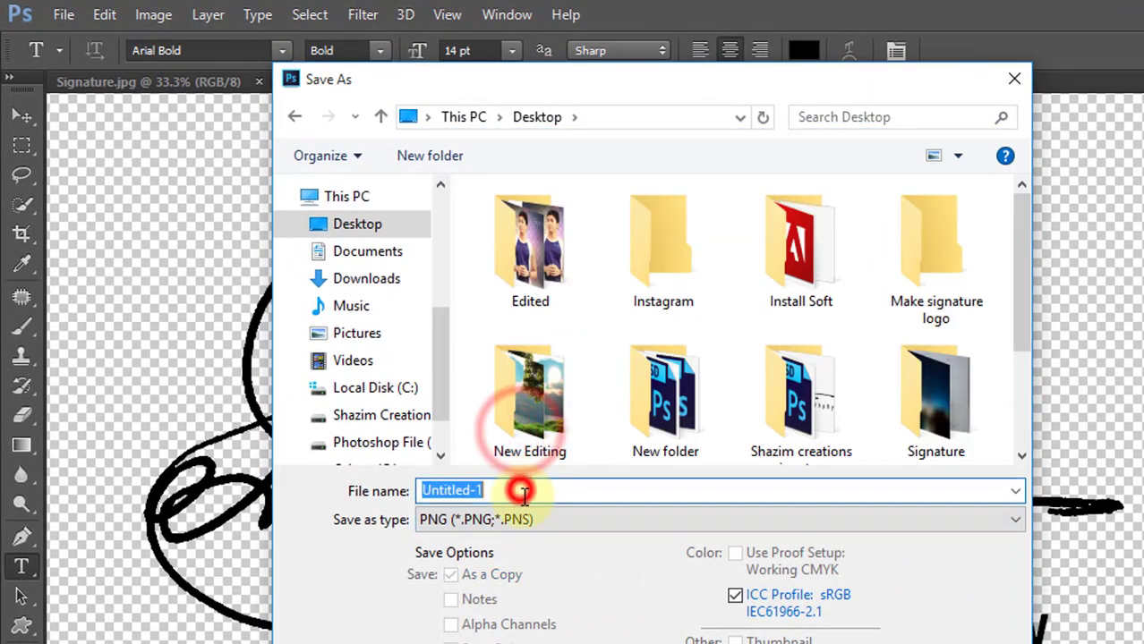
{"action": "type", "text": "Handwritting Phtogrh"}
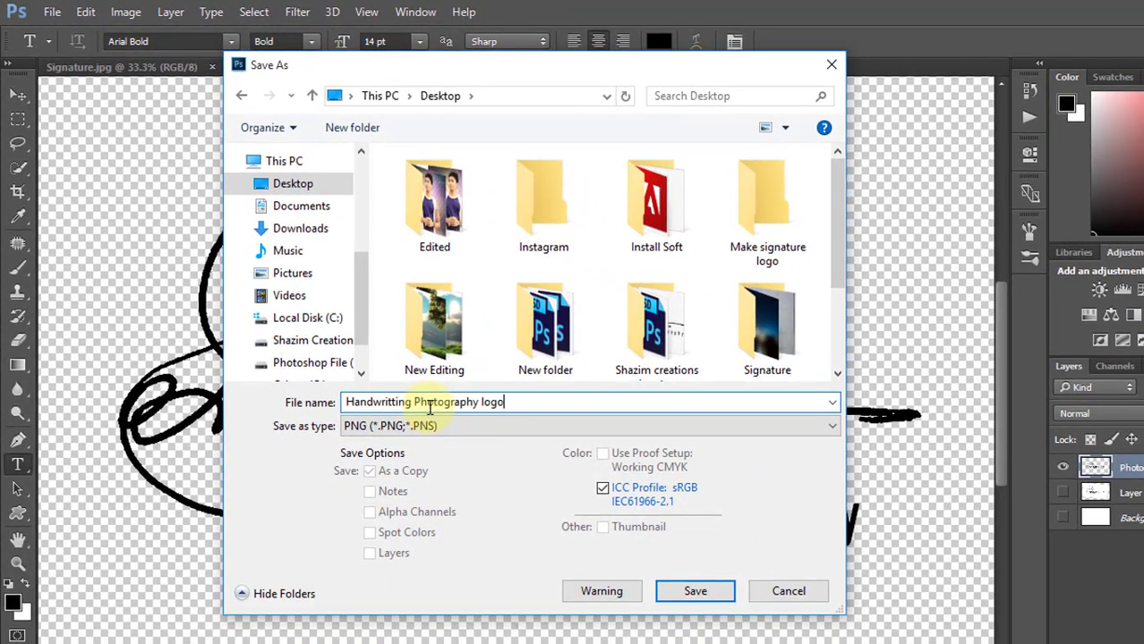
{"action": "type", "text": "phy logo"}
{"action": "key", "text": "Return"}
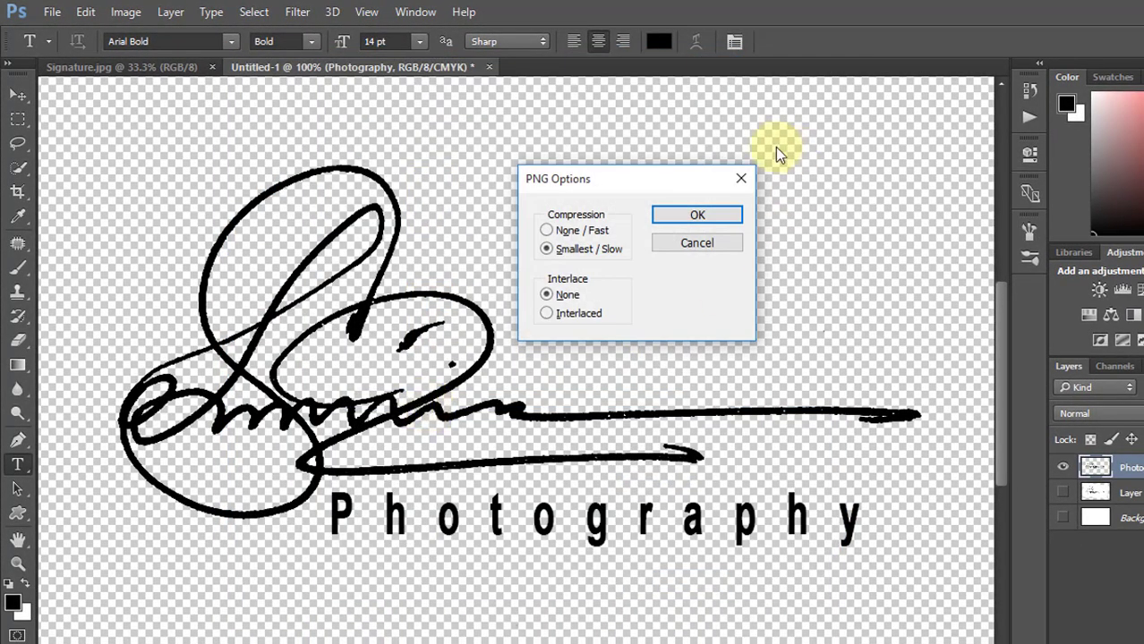
{"action": "left_click", "coordinate": [696, 214]}
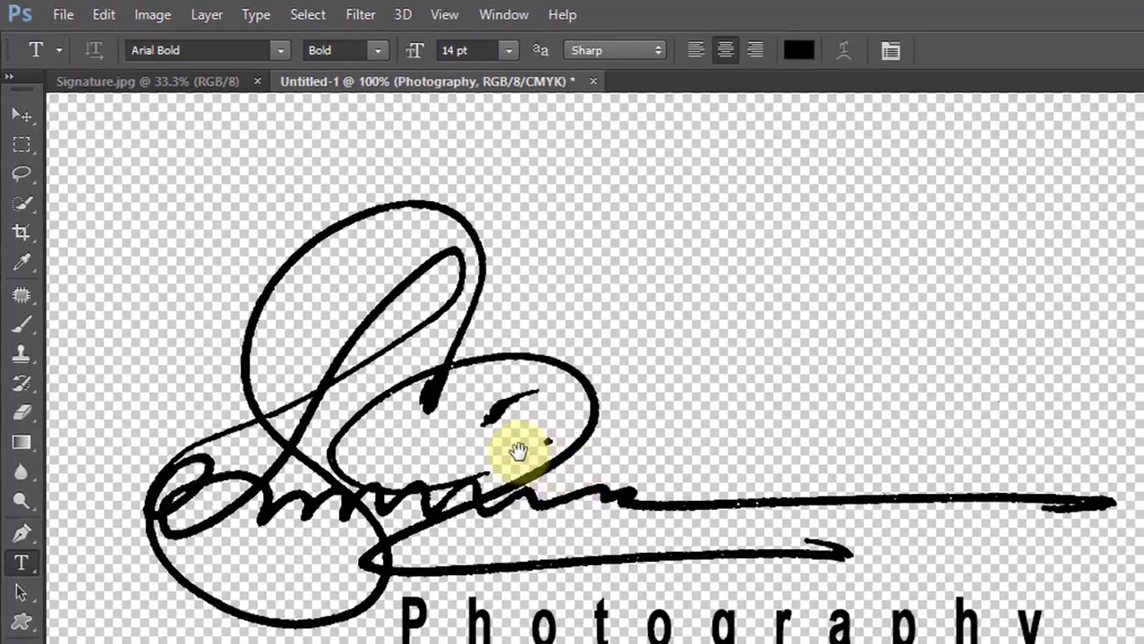
Open Outdoor.jpg, the forest photo of a man with a backpack, from the Desktop.
{"action": "left_click", "coordinate": [518, 450], "text": "alt"}
{"action": "left_click", "coordinate": [63, 14]}
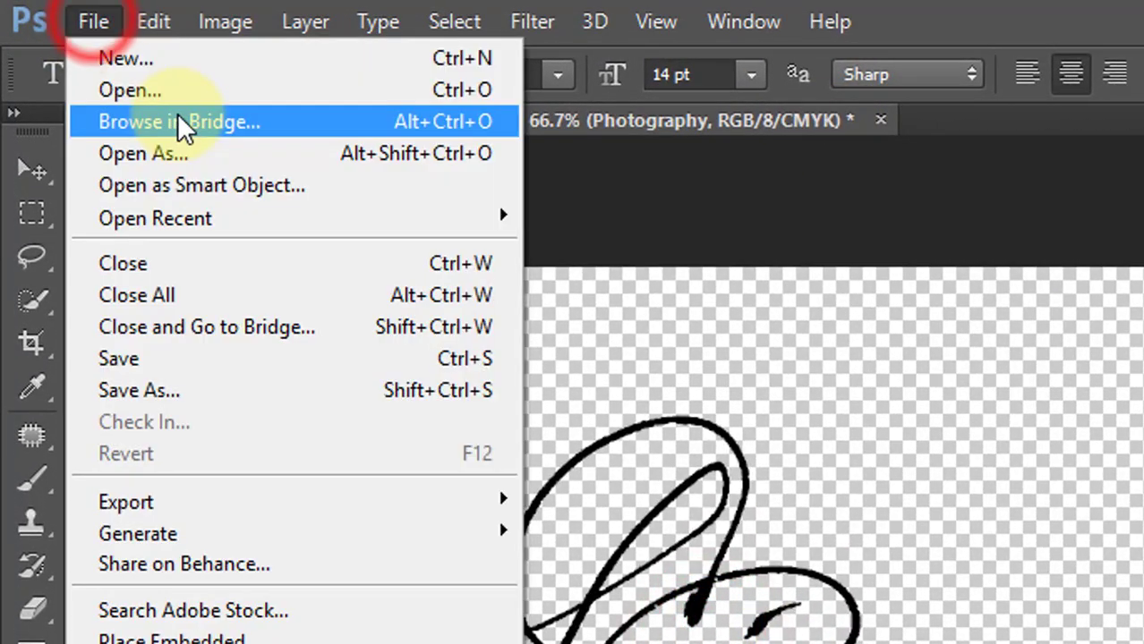
{"action": "left_click", "coordinate": [134, 92]}
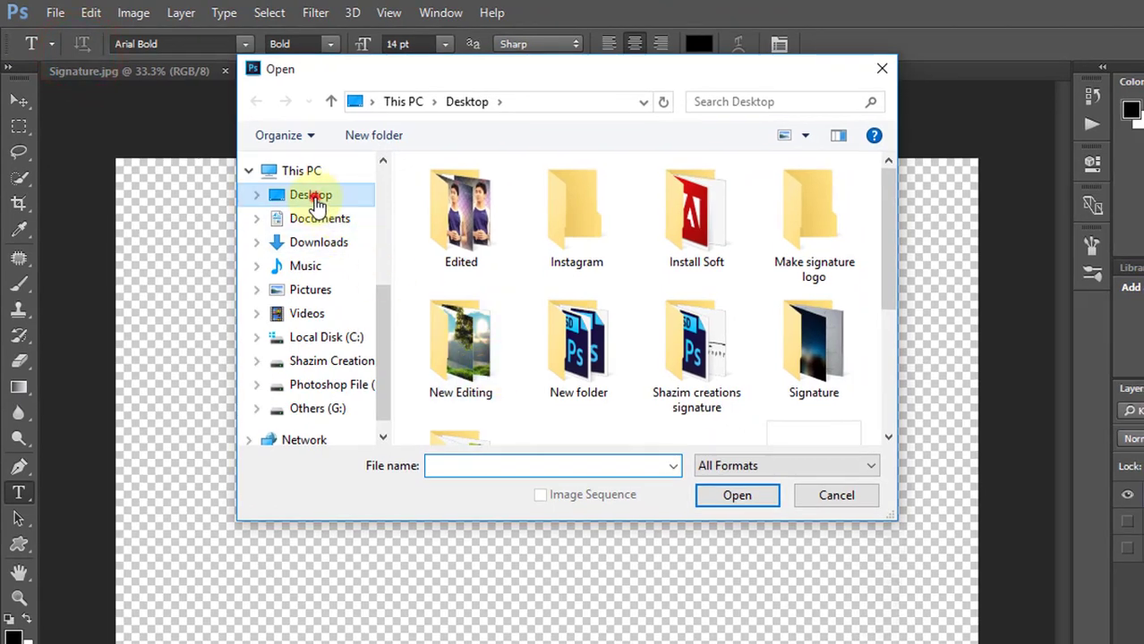
{"action": "left_click_drag", "start_coordinate": [884, 225], "coordinate": [898, 367]}
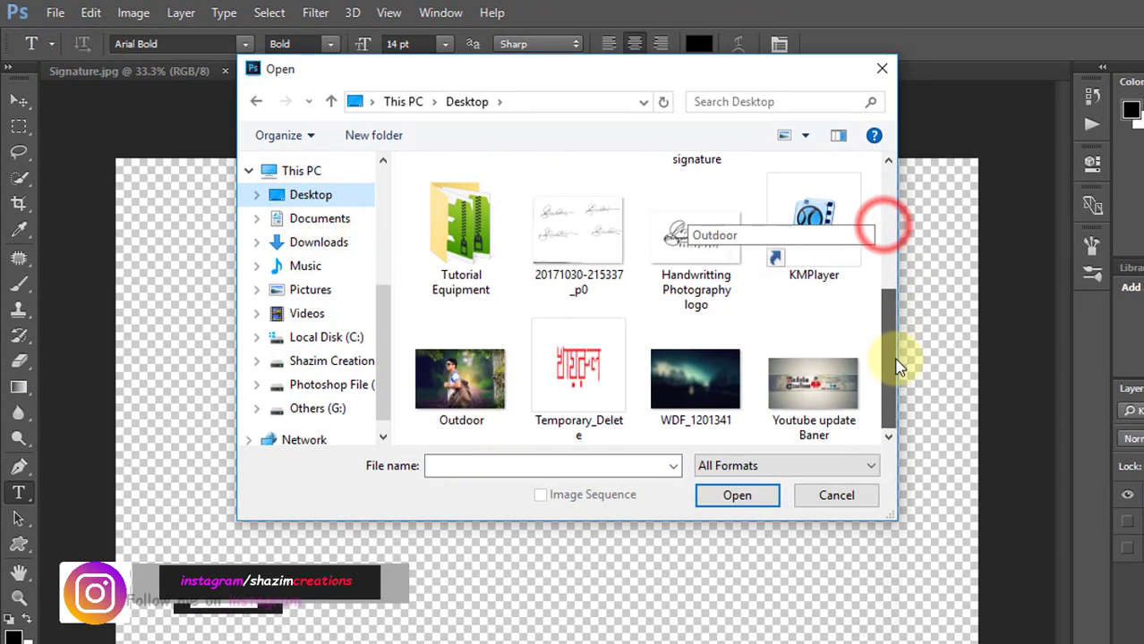
{"action": "left_click", "coordinate": [461, 380]}
{"action": "left_click", "coordinate": [737, 492]}
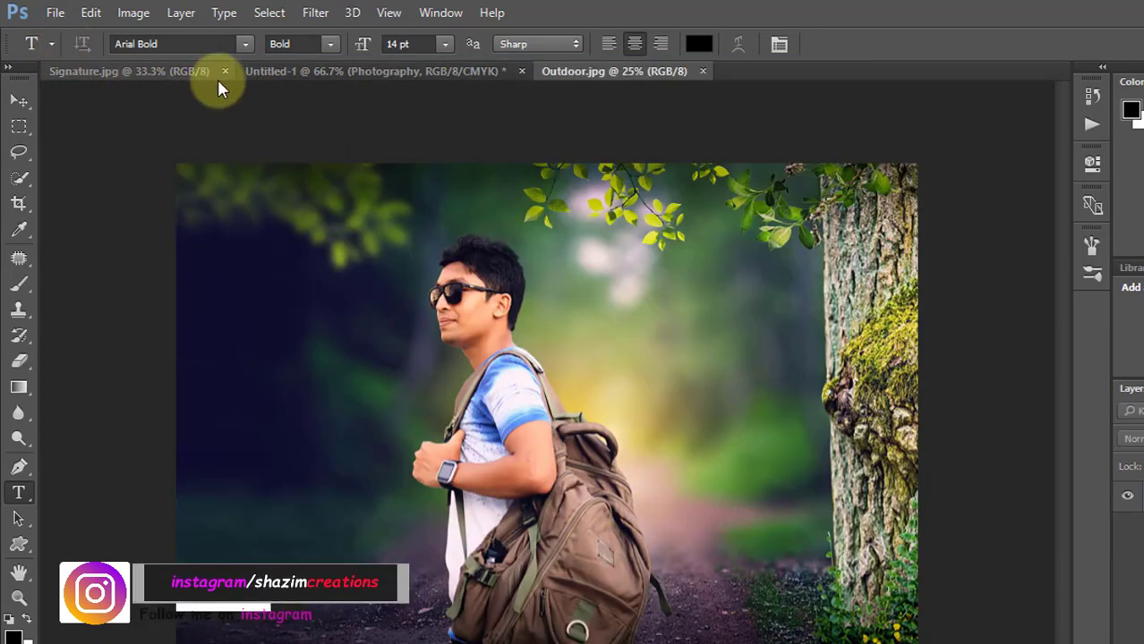
Check the signature document and Outdoor photo, then minimize Photoshop.
{"action": "left_click", "coordinate": [311, 71]}
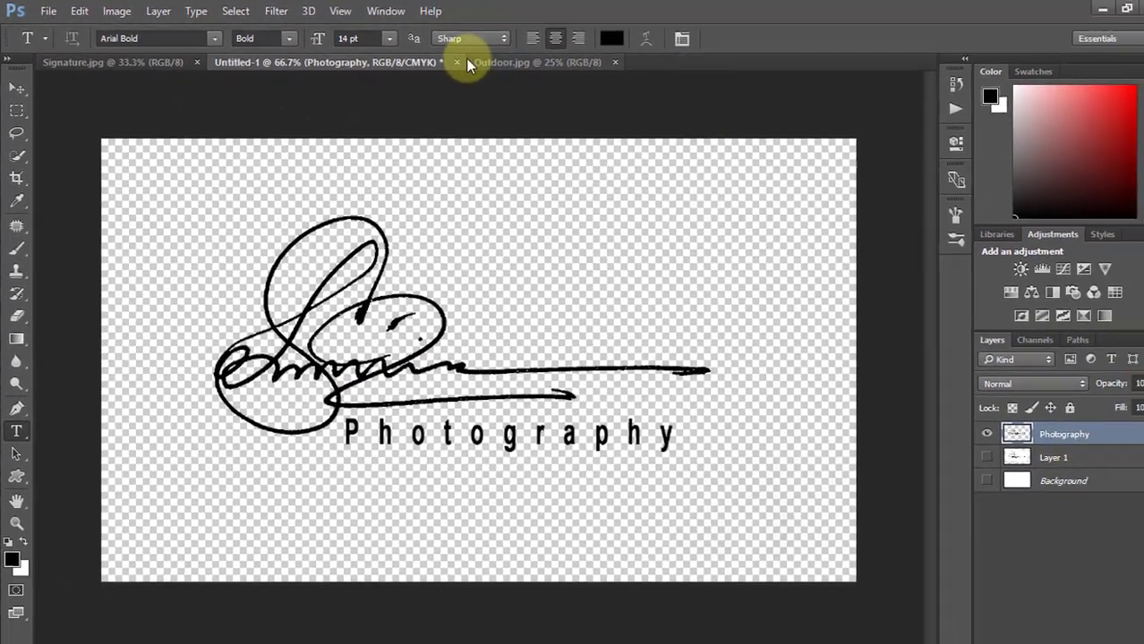
{"action": "left_click", "coordinate": [581, 70]}
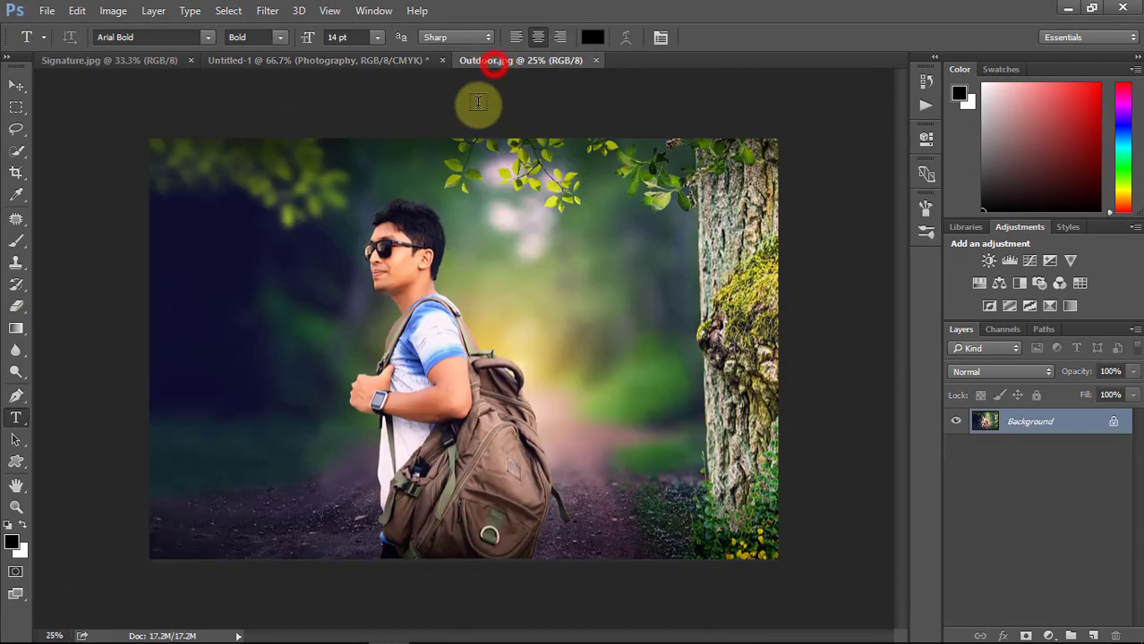
{"action": "left_click", "coordinate": [1071, 8]}
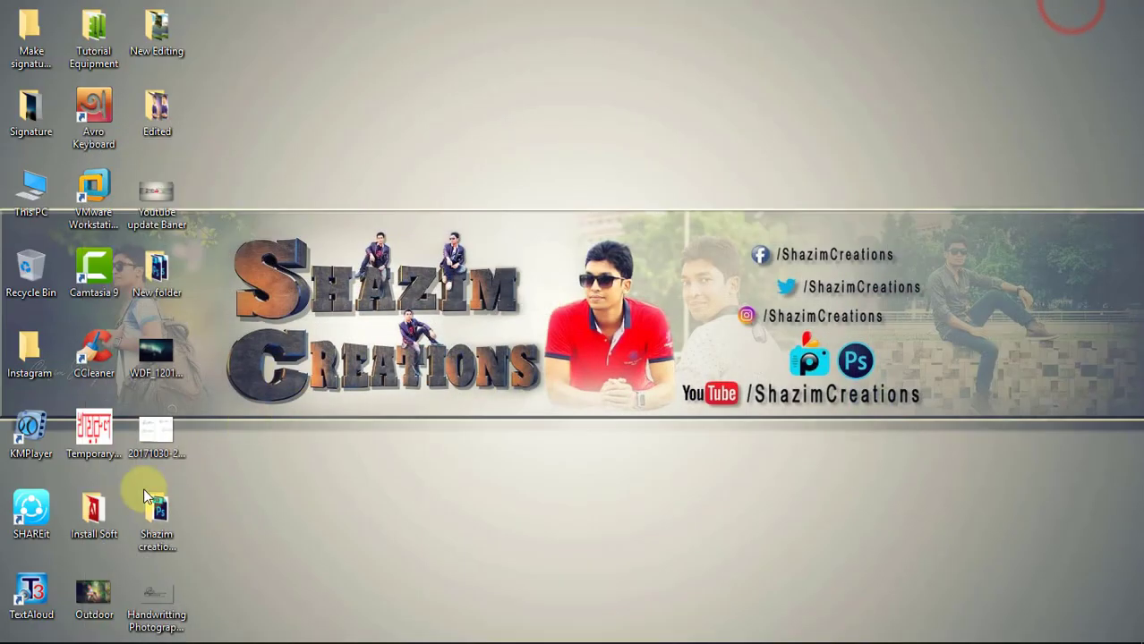
Preview the logo PNG in Picasa, then drag the file onto the Outdoor photo.
{"action": "double_click", "coordinate": [158, 610]}
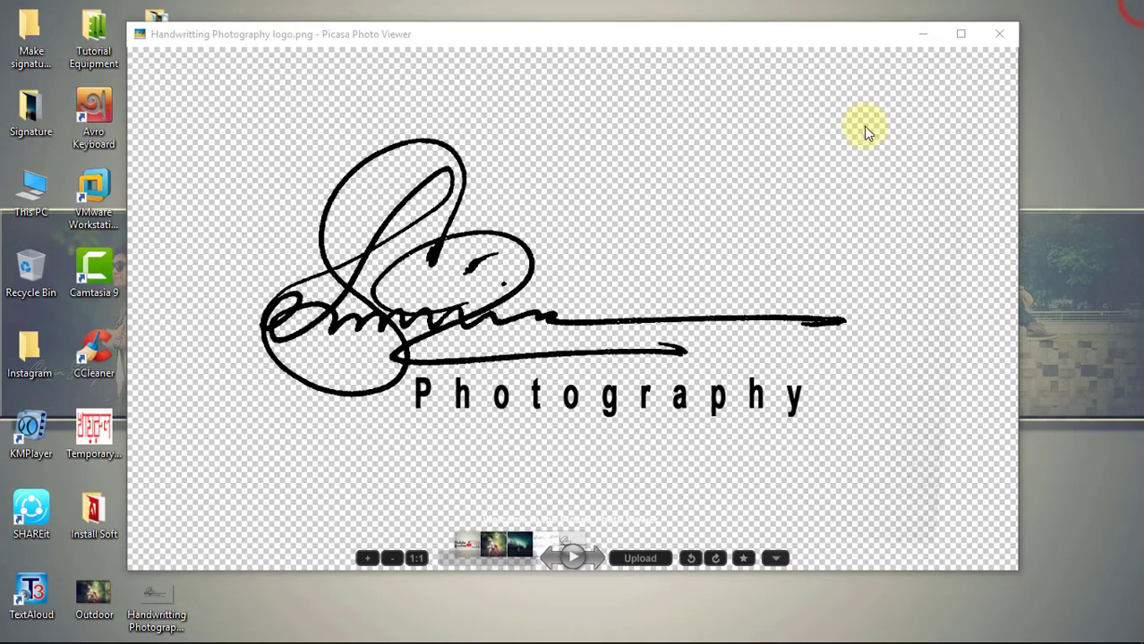
{"action": "left_click", "coordinate": [999, 34]}
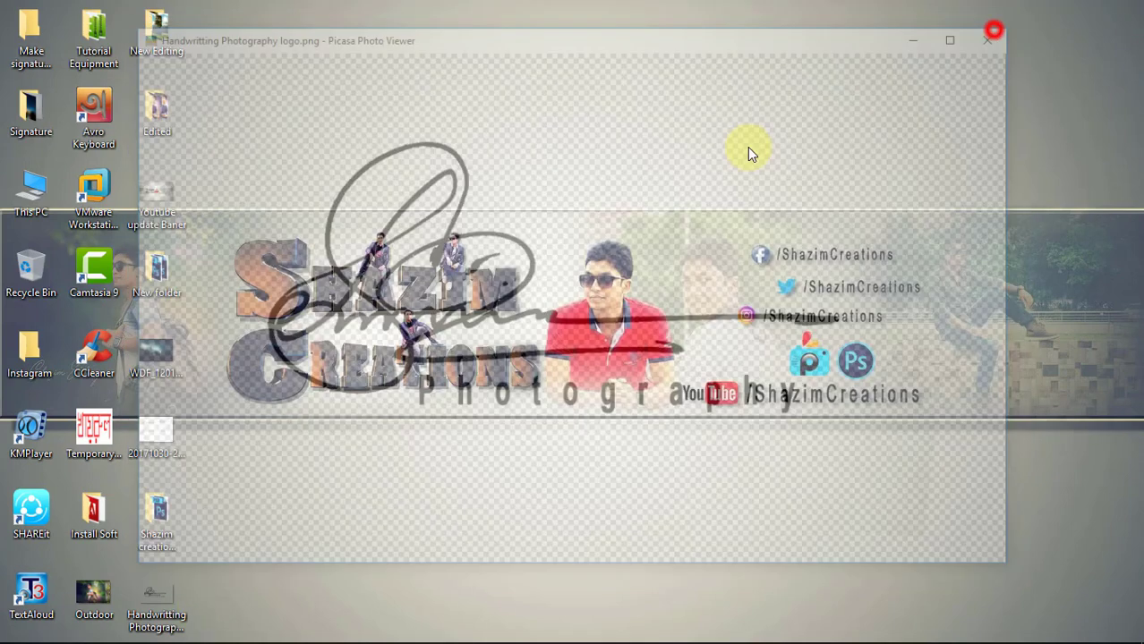
{"action": "left_click_drag", "start_coordinate": [157, 436], "coordinate": [320, 478]}
{"action": "left_click_drag", "start_coordinate": [445, 630], "coordinate": [269, 411]}
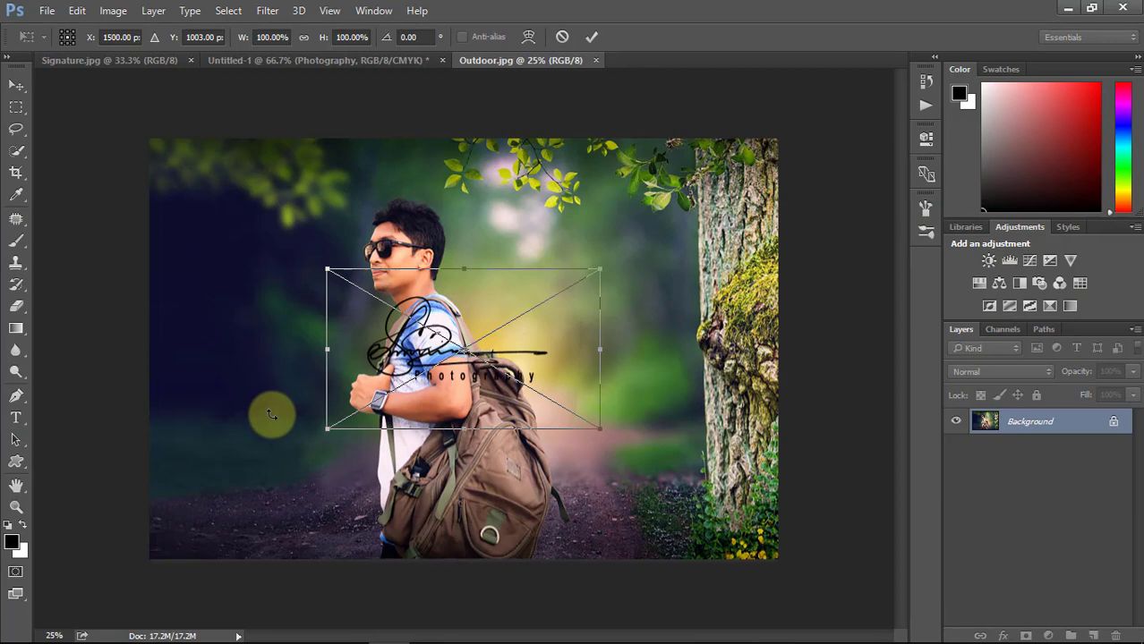
Drop the logo onto Outdoor.jpg, scale it to 72% and place it bottom-left.
{"action": "left_click_drag", "start_coordinate": [449, 338], "coordinate": [288, 486]}
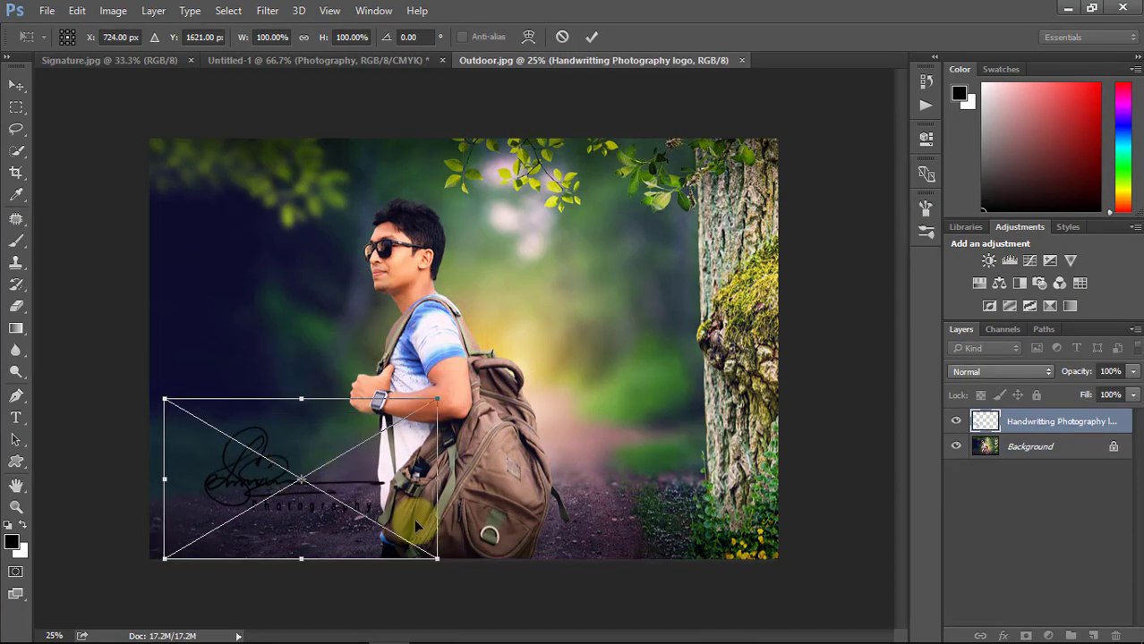
{"action": "left_click_drag", "start_coordinate": [441, 562], "coordinate": [358, 510]}
{"action": "left_click_drag", "start_coordinate": [274, 438], "coordinate": [262, 488]}
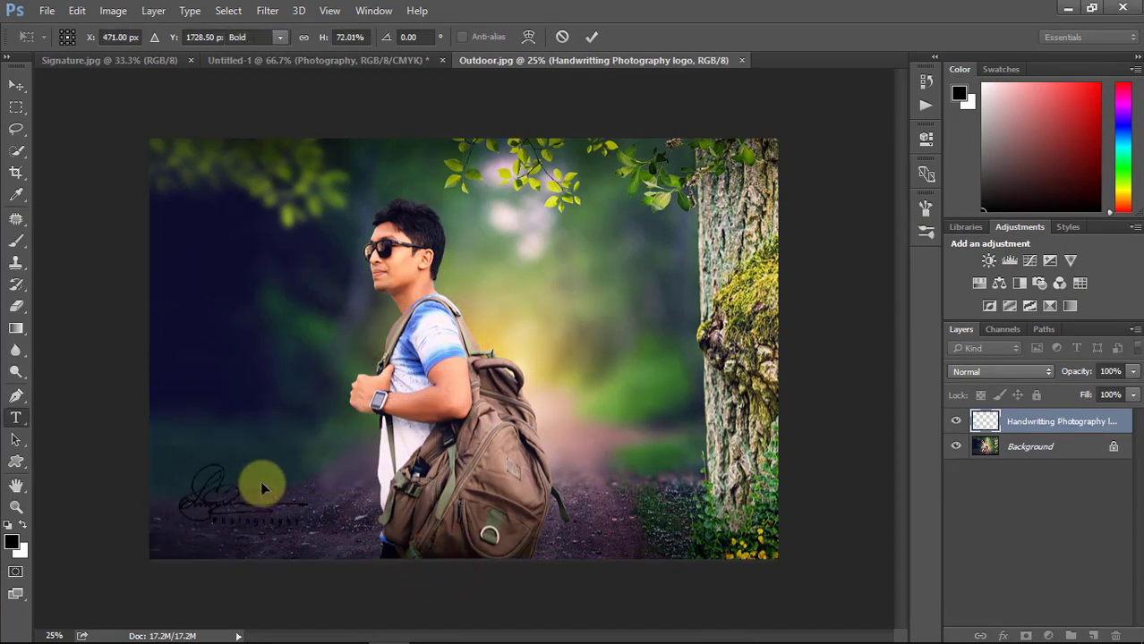
{"action": "key", "text": "Return"}
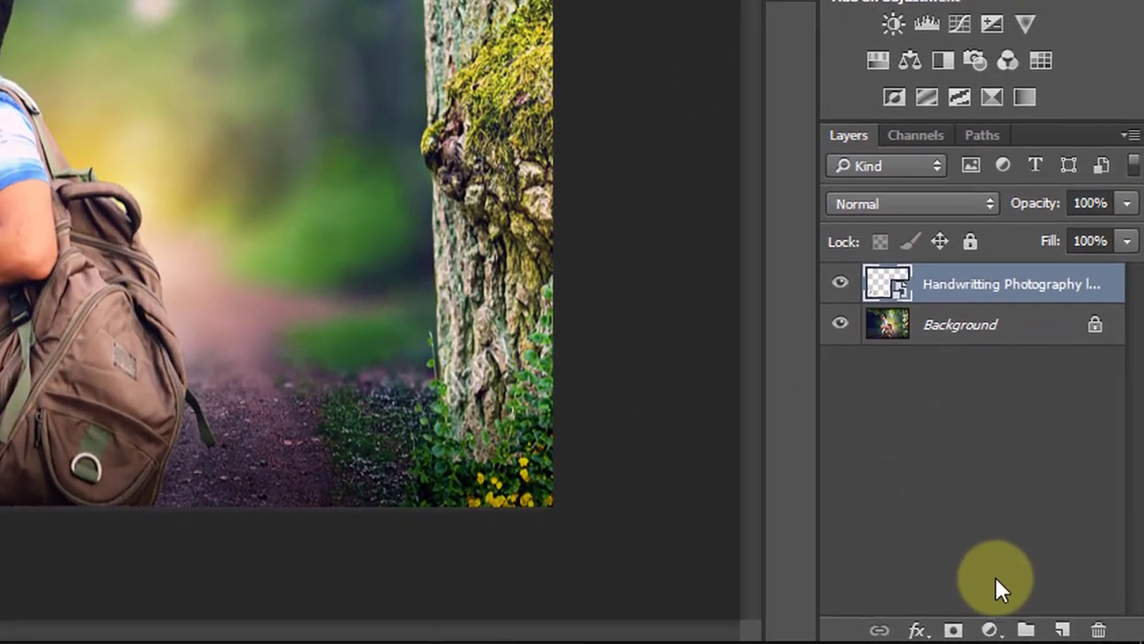
Add a white Solid Color fill layer and merge it with the Handwriting Photography layer.
{"action": "left_click", "coordinate": [993, 631]}
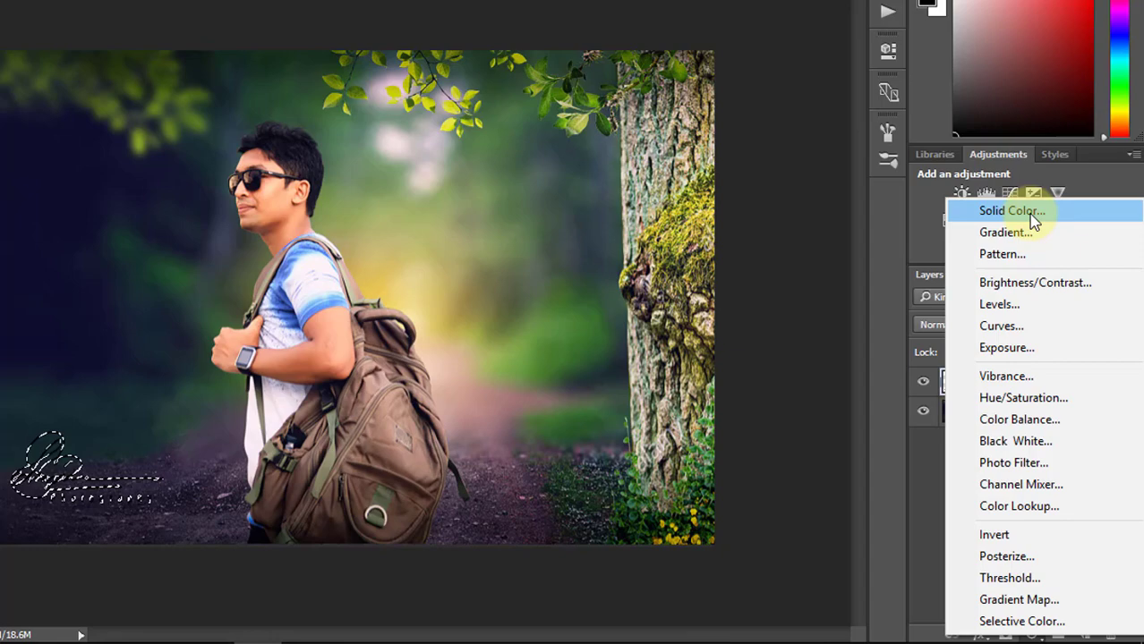
{"action": "left_click", "coordinate": [960, 45]}
{"action": "left_click_drag", "start_coordinate": [753, 237], "coordinate": [723, 141]}
{"action": "left_click", "coordinate": [469, 52]}
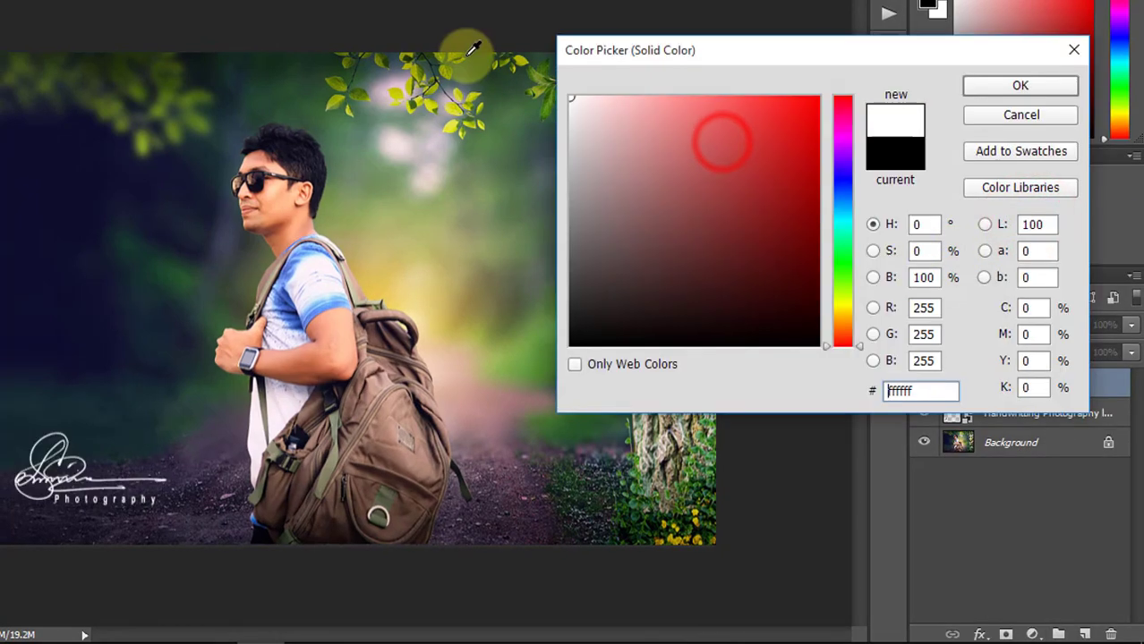
{"action": "left_click", "coordinate": [1020, 86]}
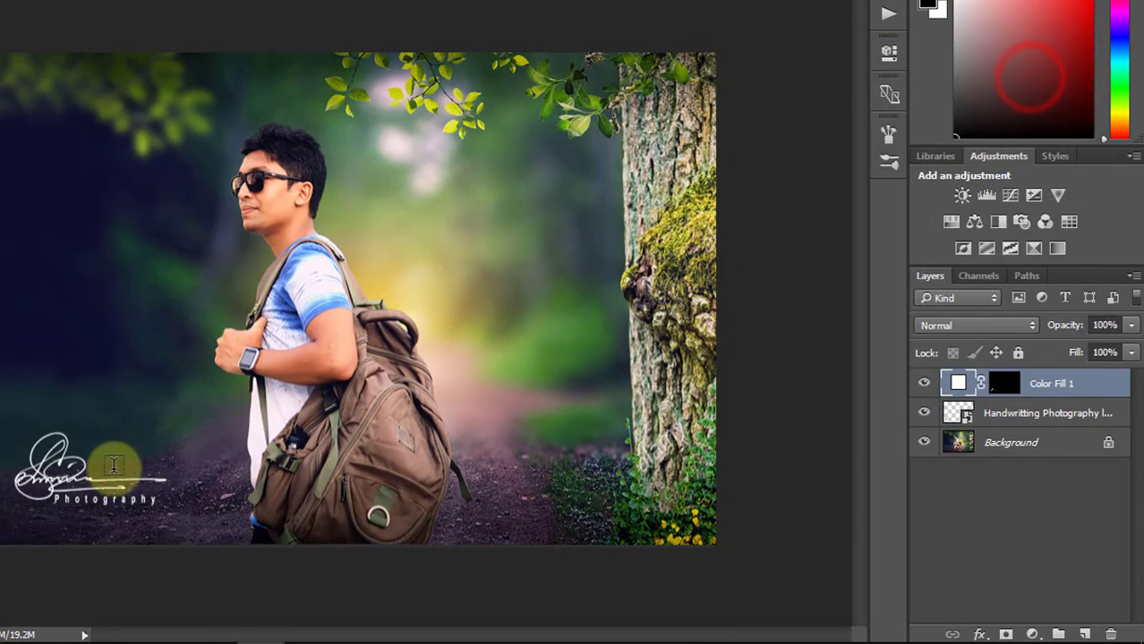
{"action": "left_click", "coordinate": [105, 494]}
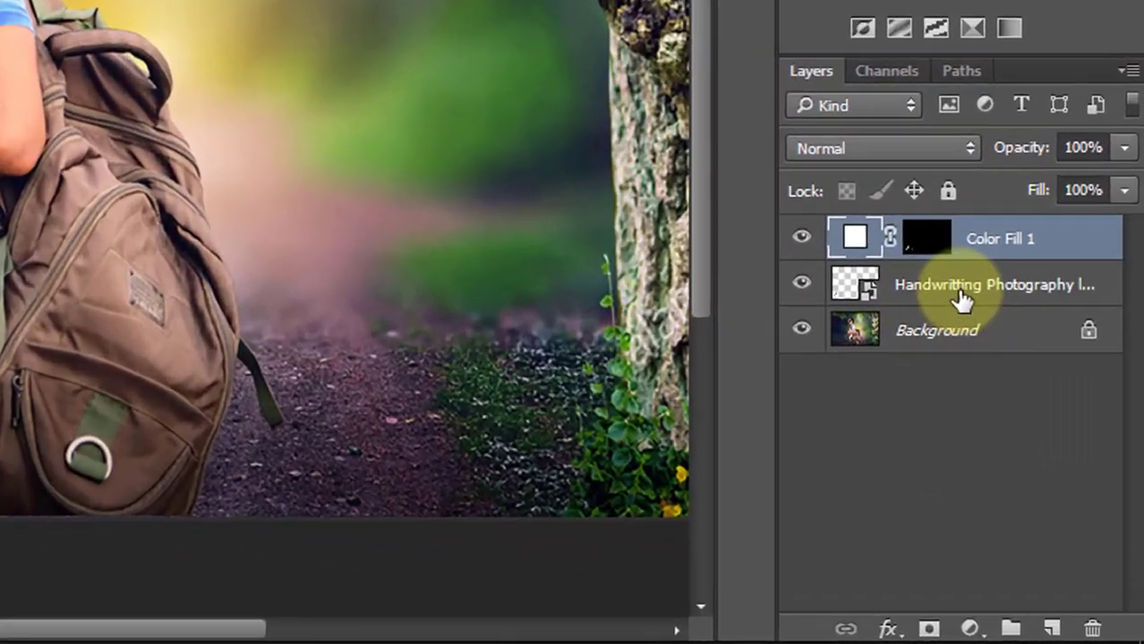
{"action": "left_click", "coordinate": [1045, 448], "text": "shift"}
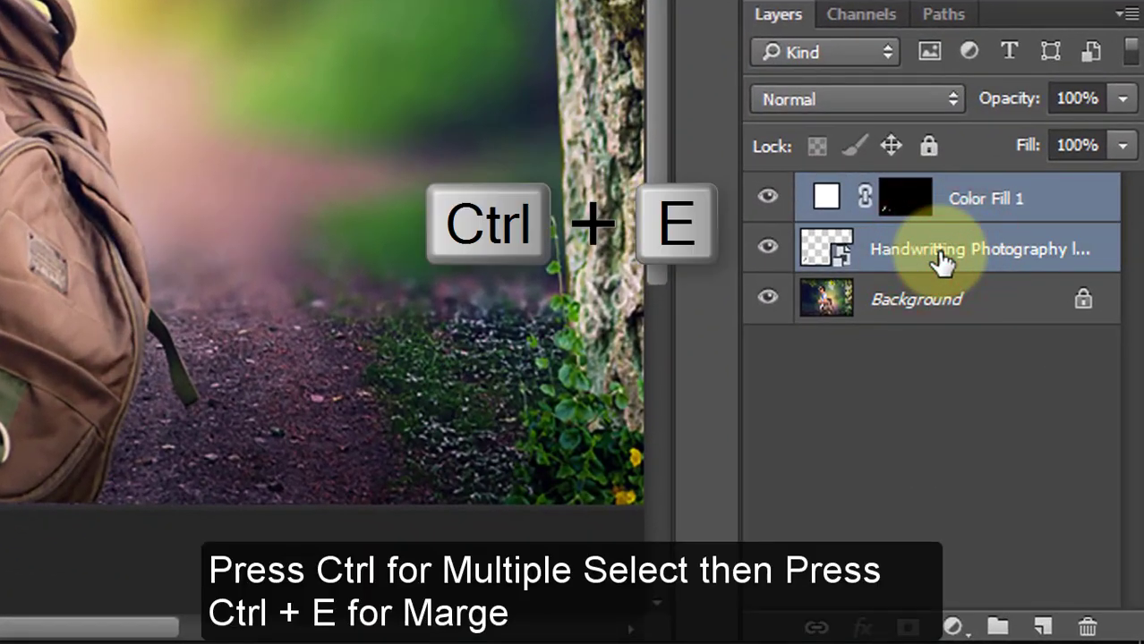
{"action": "key", "text": "ctrl+e"}
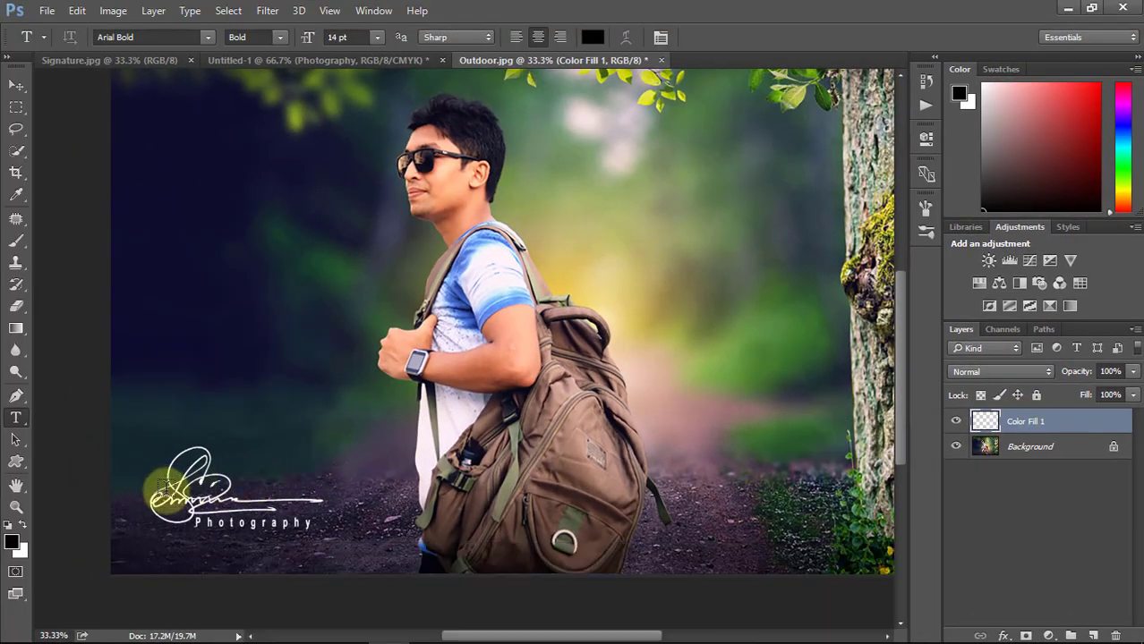
Nudge the signature up with the Move tool and zoom out to the whole photo.
{"action": "key", "text": "v"}
{"action": "mouse_move", "coordinate": [231, 525]}
{"action": "left_mouse_down"}
{"action": "mouse_move", "coordinate": [234, 393]}
{"action": "mouse_move", "coordinate": [273, 404]}
{"action": "mouse_move", "coordinate": [234, 488]}
{"action": "mouse_move", "coordinate": [240, 540]}
{"action": "mouse_move", "coordinate": [215, 531]}
{"action": "left_mouse_up"}
{"action": "key", "text": "ctrl+minus"}
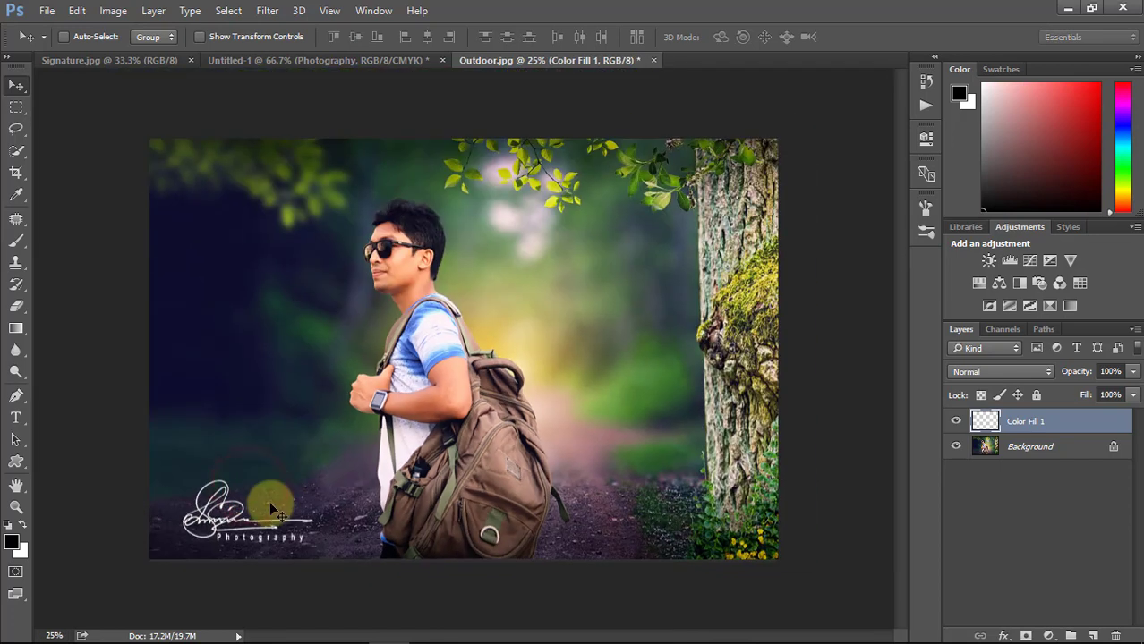
{"action": "key", "text": "ctrl"}
Scale the signature to about 79.6% with Free Transform and check it up close.
{"action": "key", "text": "ctrl+t"}
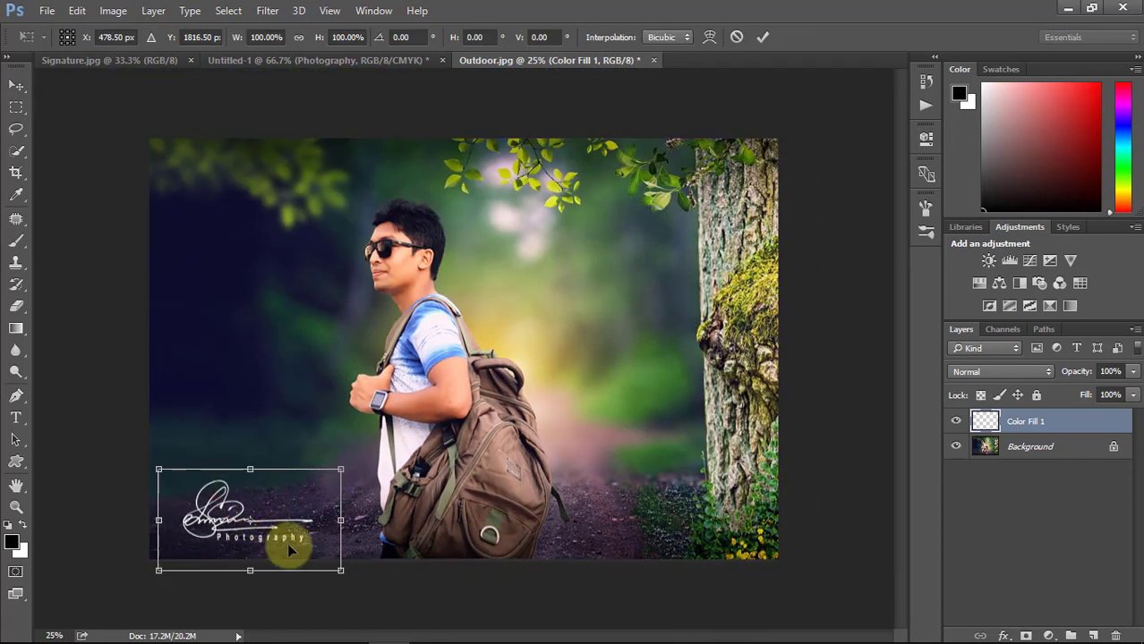
{"action": "mouse_move", "coordinate": [286, 543]}
{"action": "left_mouse_down"}
{"action": "mouse_move", "coordinate": [251, 492]}
{"action": "mouse_move", "coordinate": [255, 478]}
{"action": "left_mouse_up"}
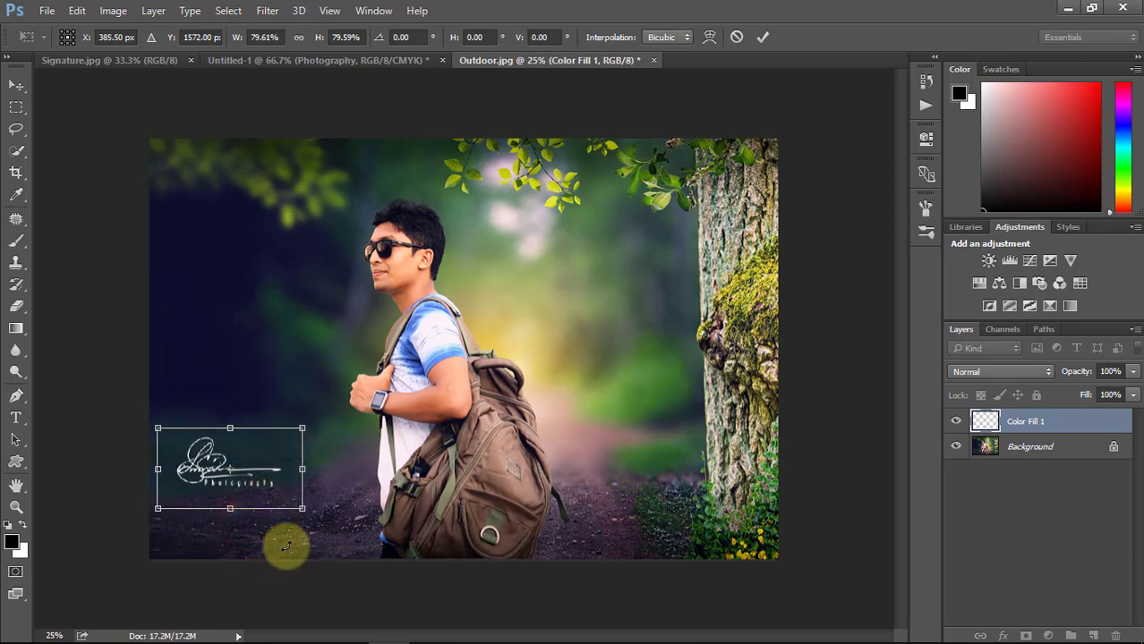
{"action": "key", "text": "Return"}
{"action": "left_click", "coordinate": [232, 469], "text": "ctrl"}
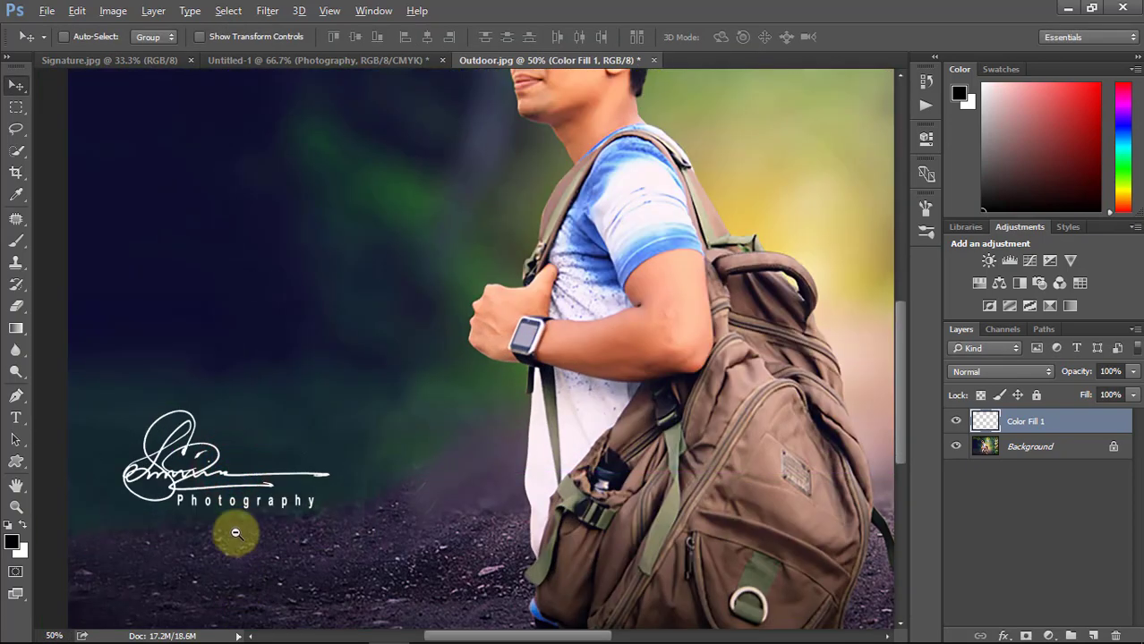
{"action": "left_click", "coordinate": [236, 534], "text": "ctrl+alt"}
{"action": "left_click", "coordinate": [158, 533], "text": "ctrl+alt"}
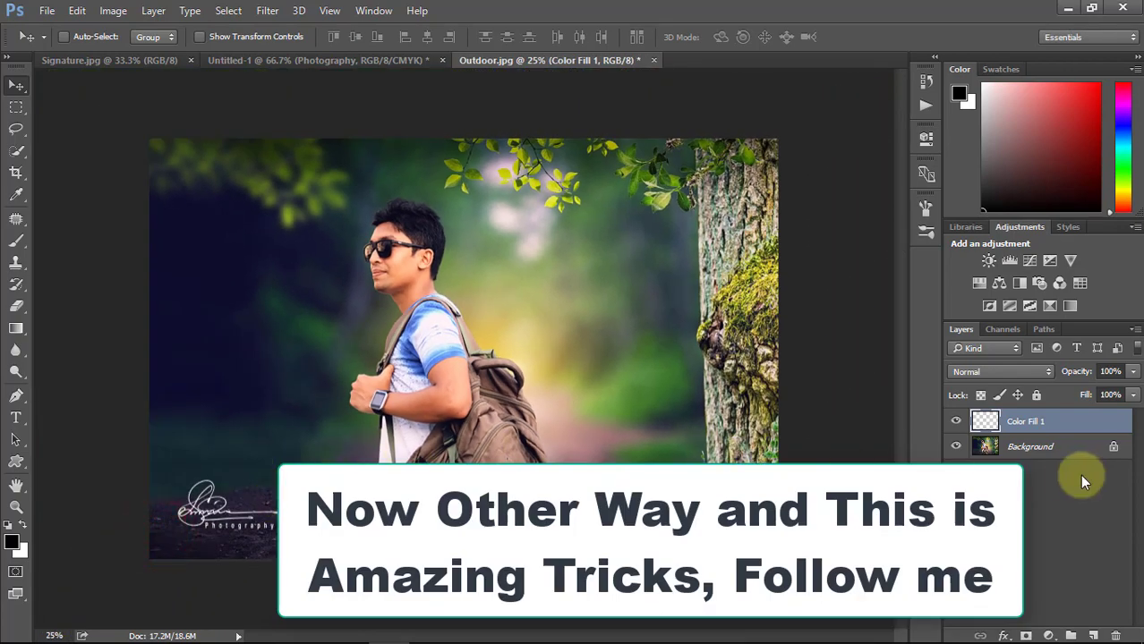
In Untitled-1, select the Photography layer's pixels and define brush preset 'My Photography Brush'.
{"action": "left_click", "coordinate": [394, 61]}
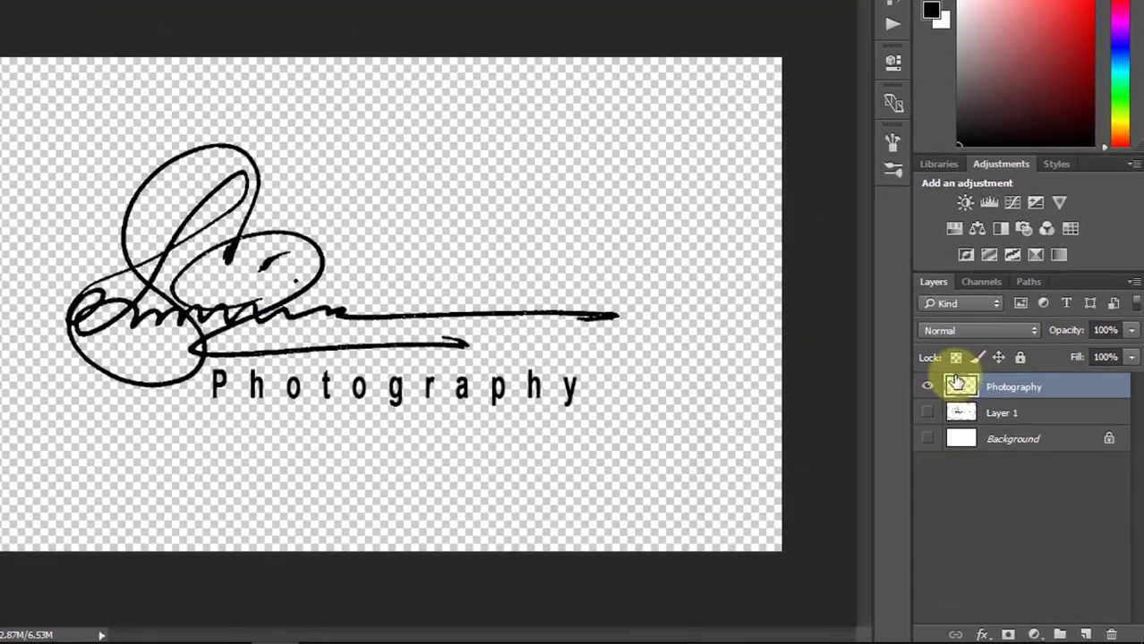
{"action": "left_click", "coordinate": [986, 423]}
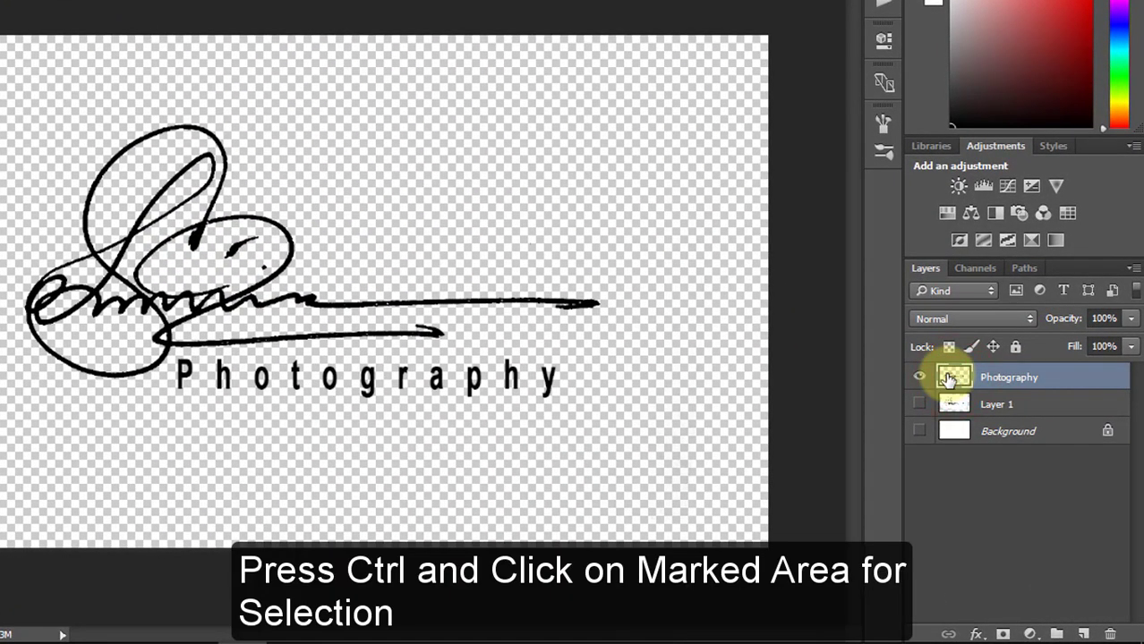
{"action": "left_click", "coordinate": [950, 381], "text": "ctrl"}
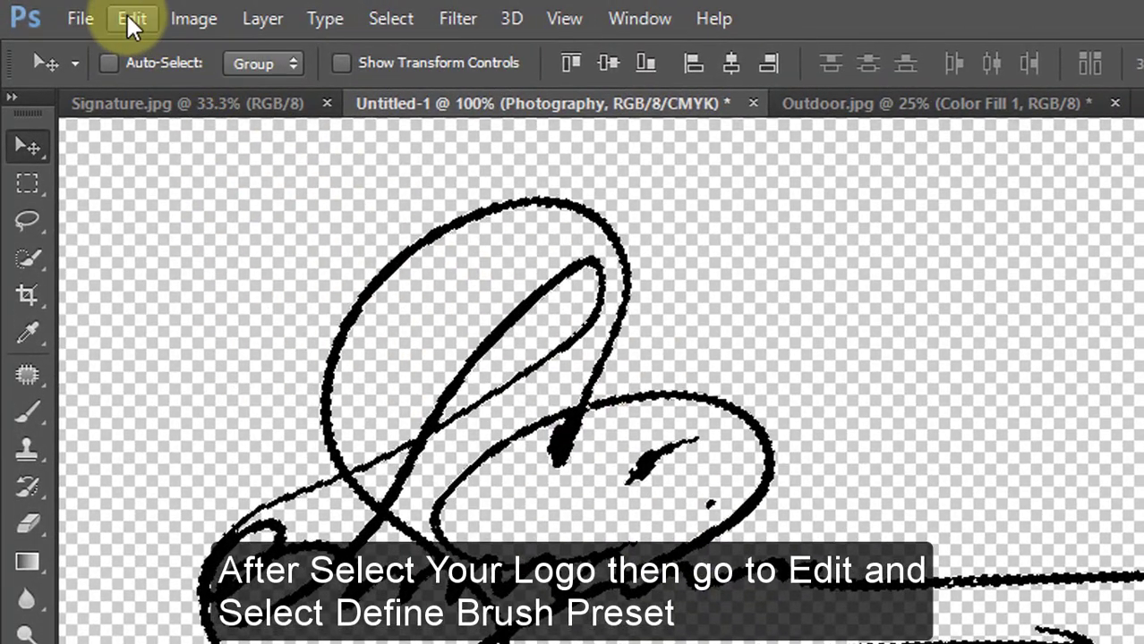
{"action": "left_click", "coordinate": [130, 19]}
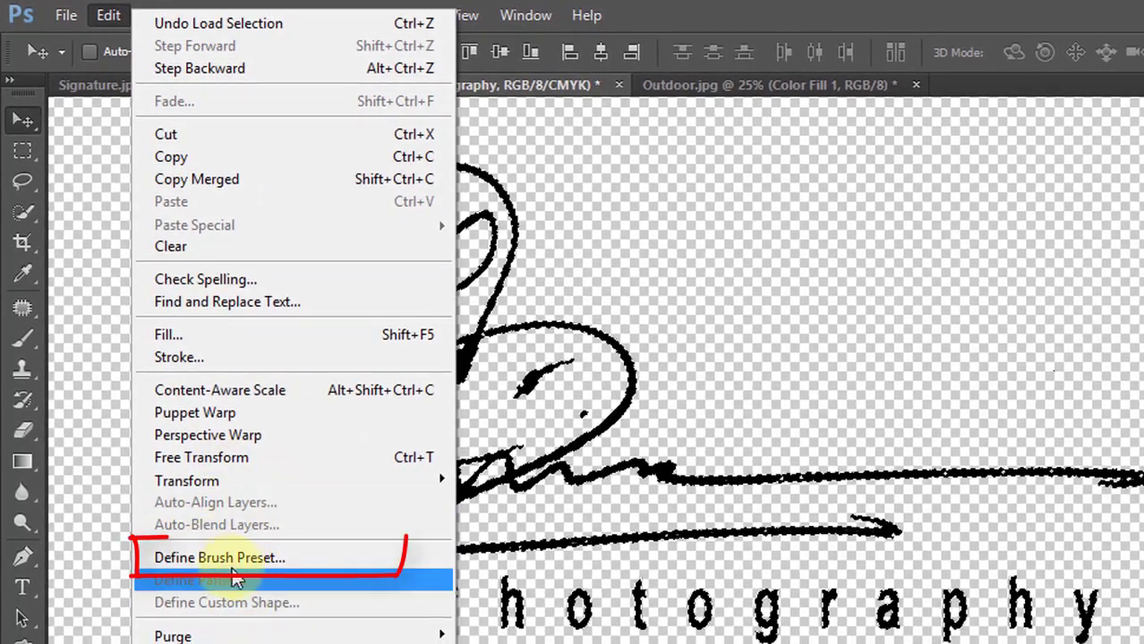
{"action": "left_click", "coordinate": [234, 557]}
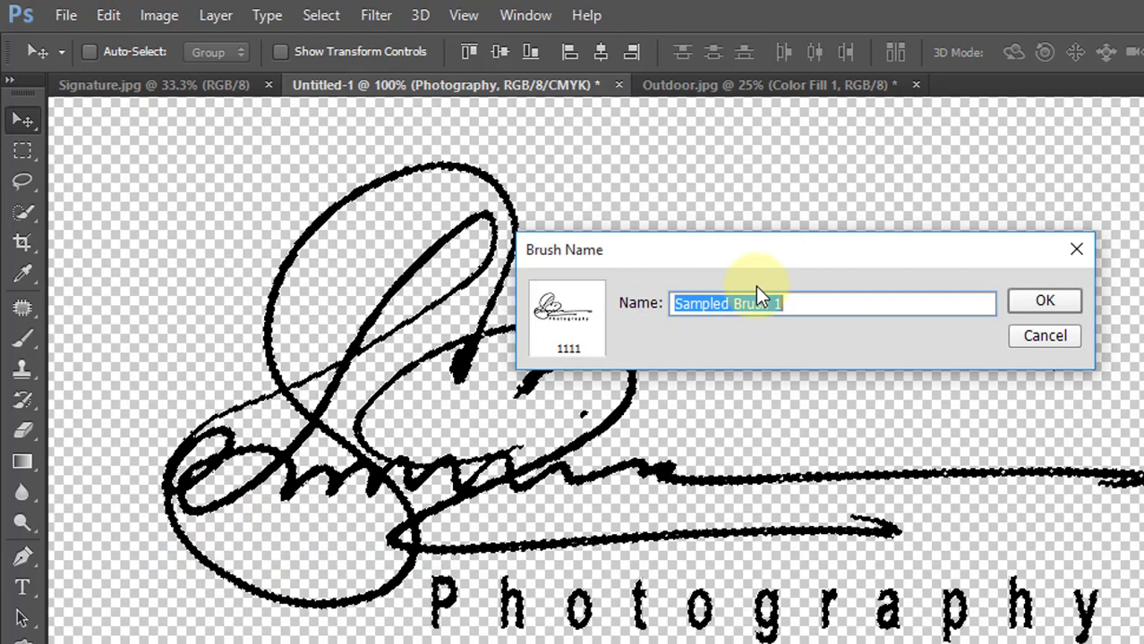
{"action": "type", "text": "My Photography Brush"}
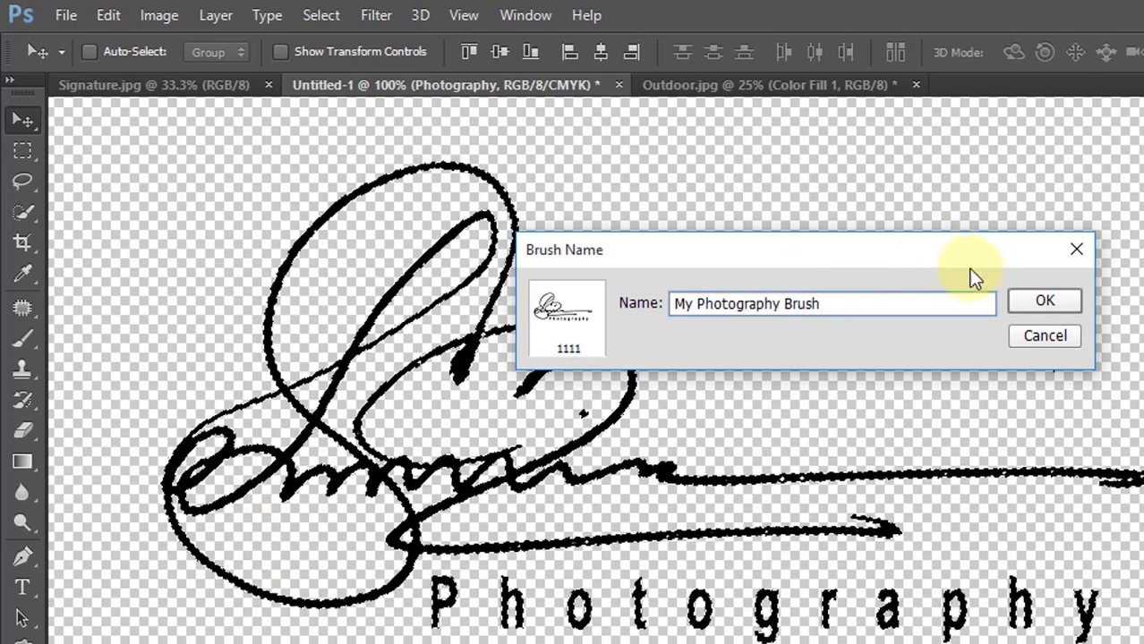
{"action": "left_click", "coordinate": [1045, 301]}
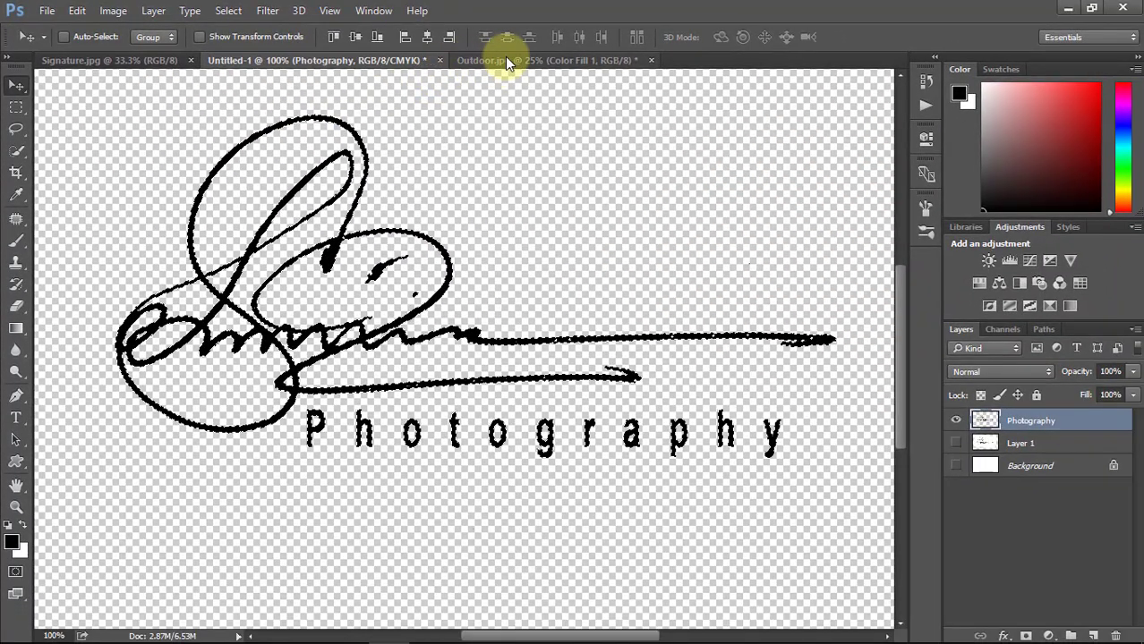
On Outdoor.jpg, pick the Brush tool with the signature preset and white colour.
{"action": "left_click", "coordinate": [506, 60]}
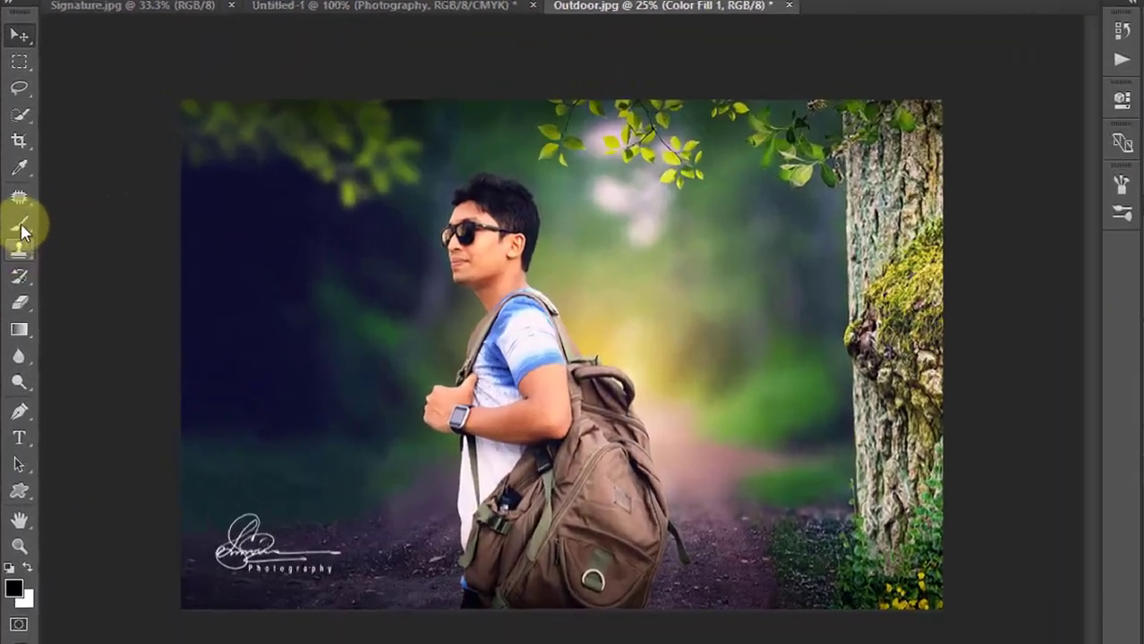
{"action": "right_click", "coordinate": [17, 240]}
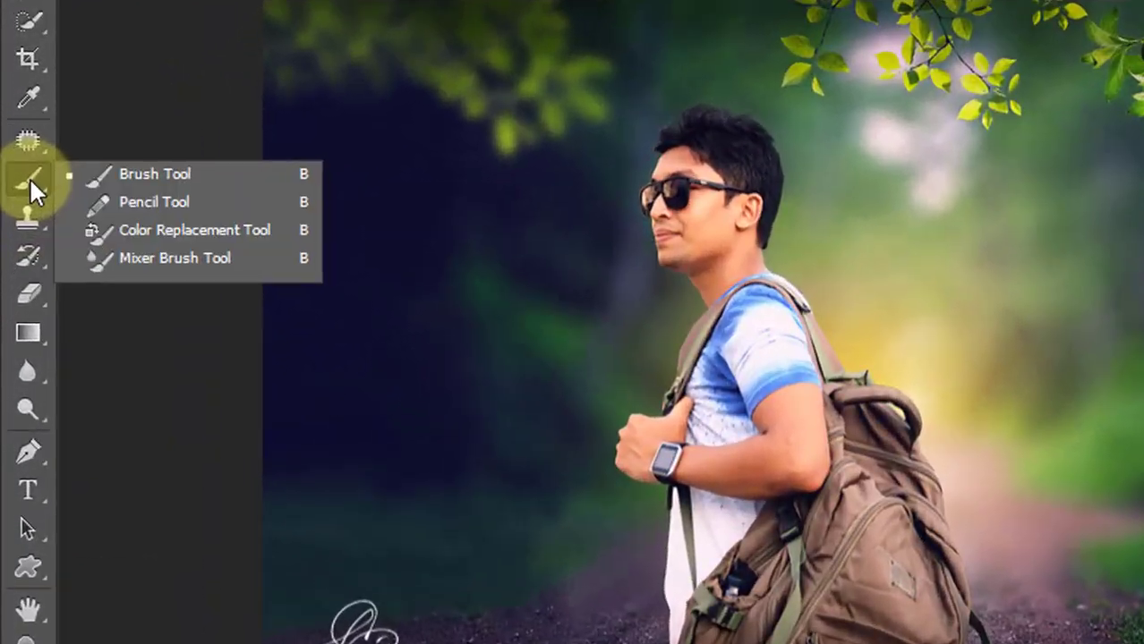
{"action": "left_click", "coordinate": [105, 234]}
{"action": "left_click", "coordinate": [435, 234]}
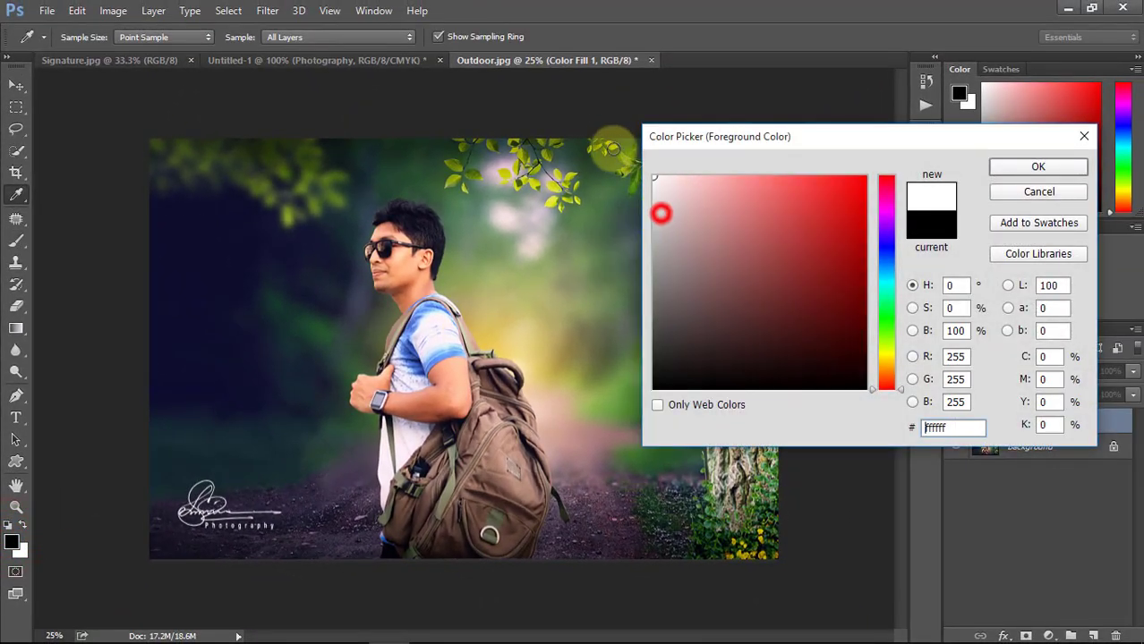
{"action": "left_click", "coordinate": [1063, 165]}
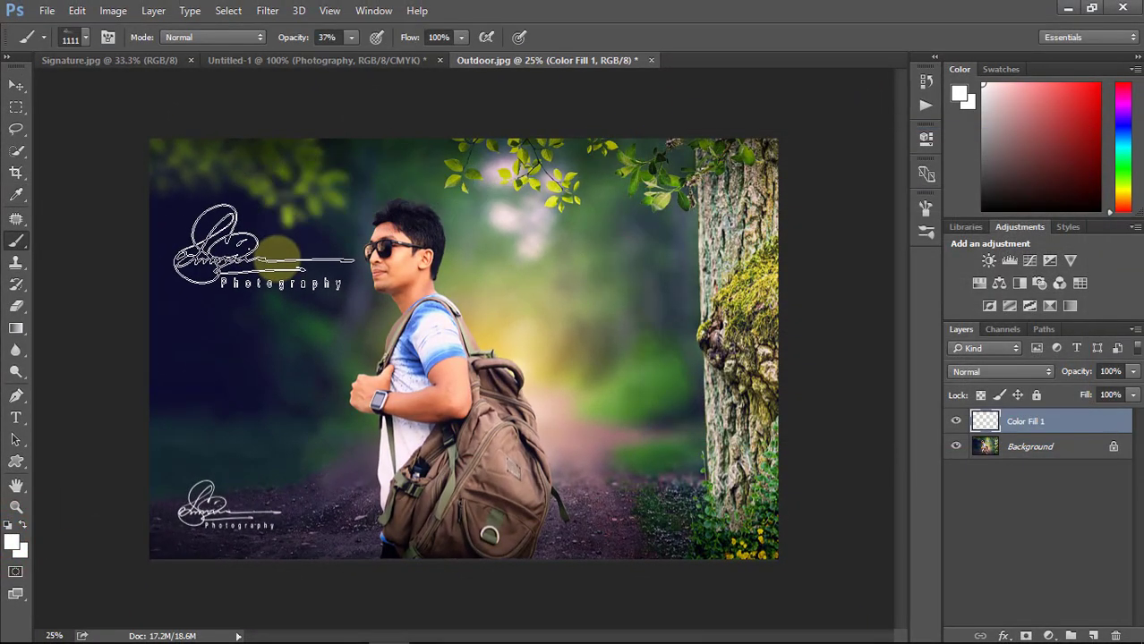
Stamp several white signatures across the photo at smaller sizes, down to 400.
{"action": "key", "text": "bracketleft"}
{"action": "key", "text": "bracketleft"}
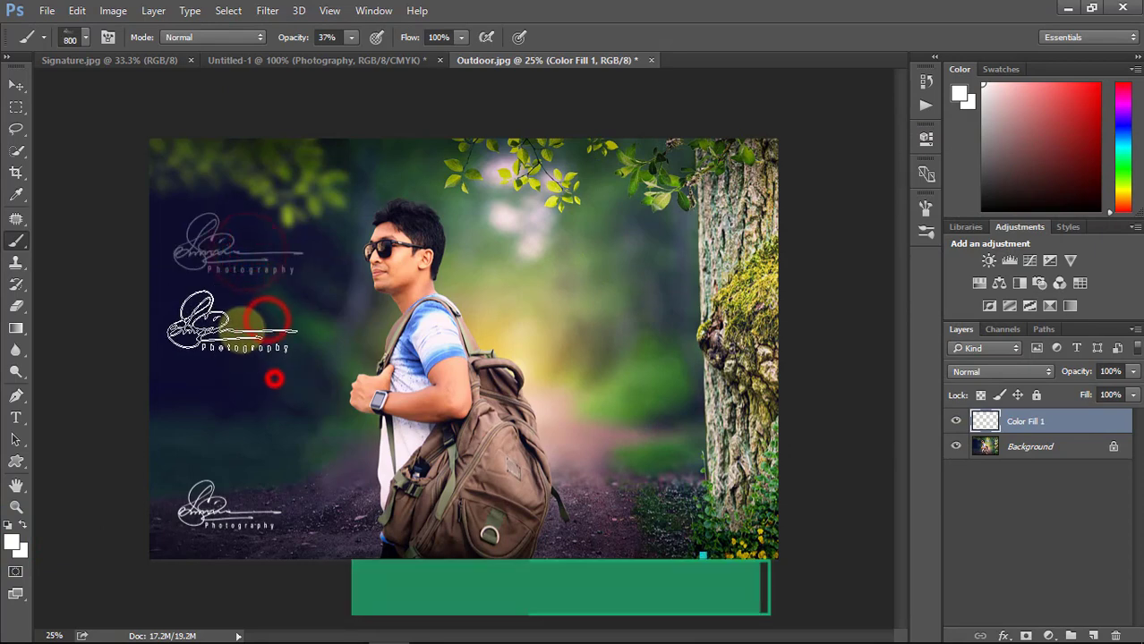
{"action": "left_click", "coordinate": [230, 498]}
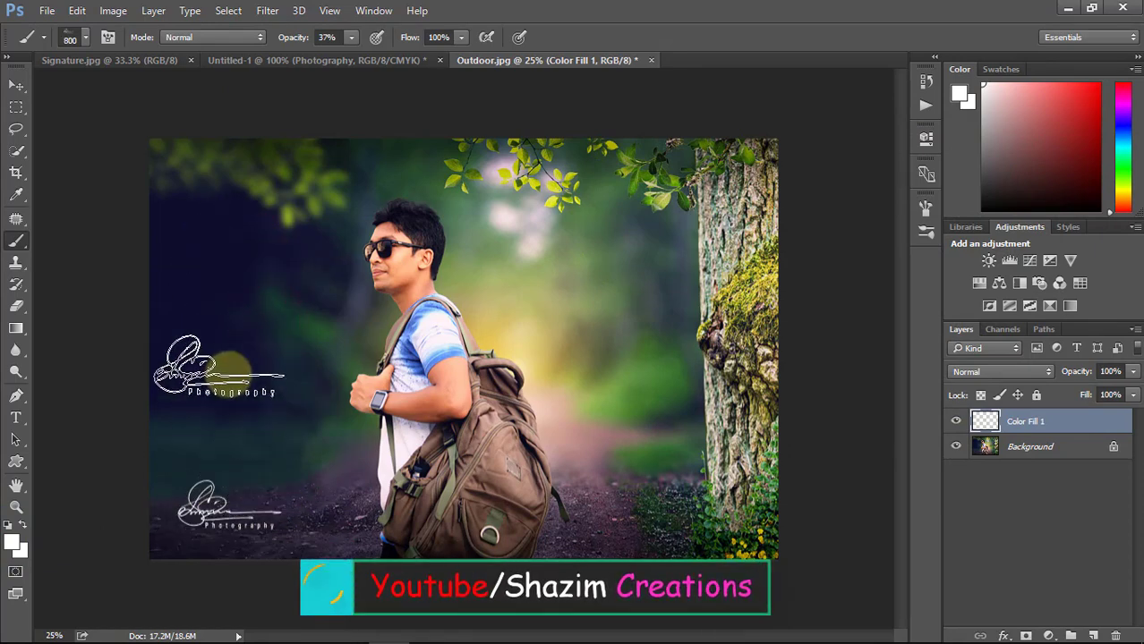
{"action": "left_click", "coordinate": [228, 365]}
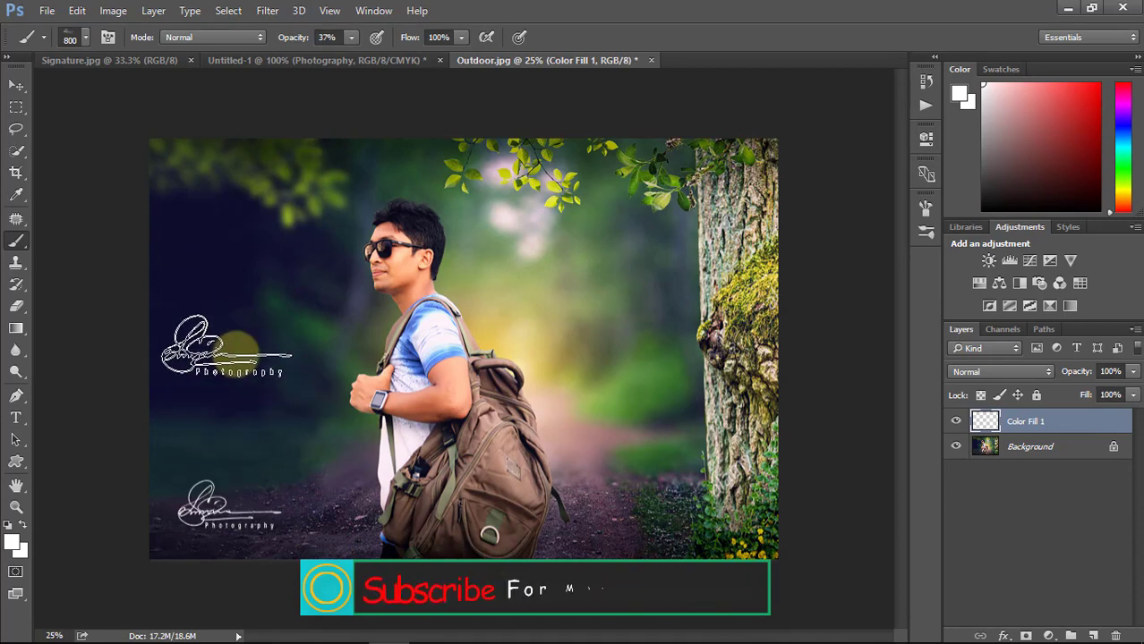
{"action": "key", "text": "bracketleft"}
{"action": "key", "text": "bracketleft"}
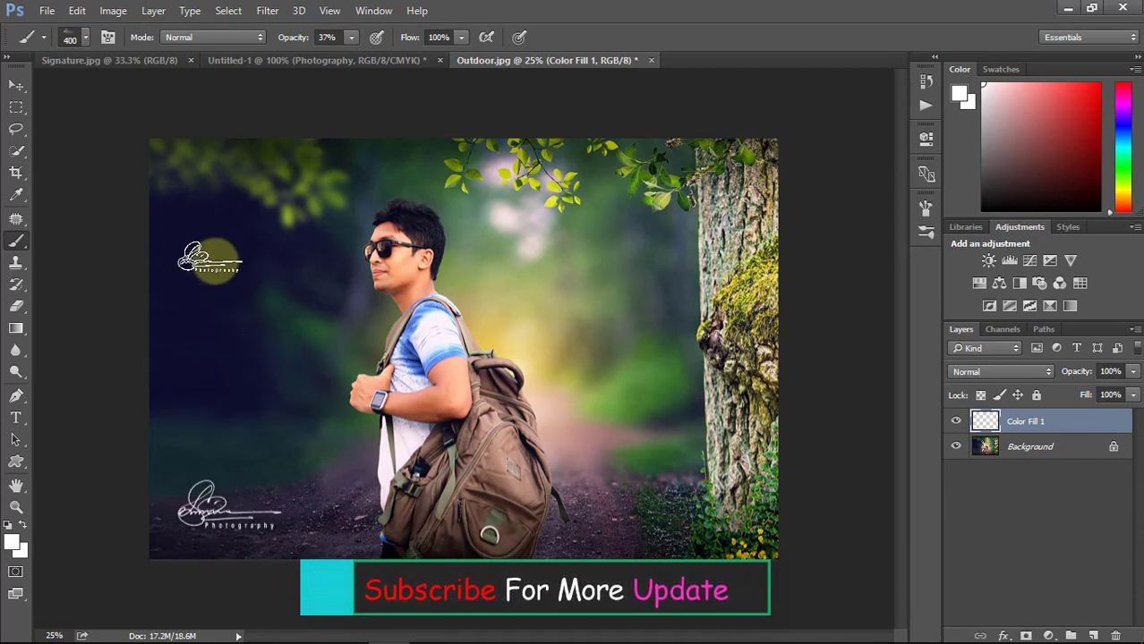
{"action": "left_click", "coordinate": [206, 250]}
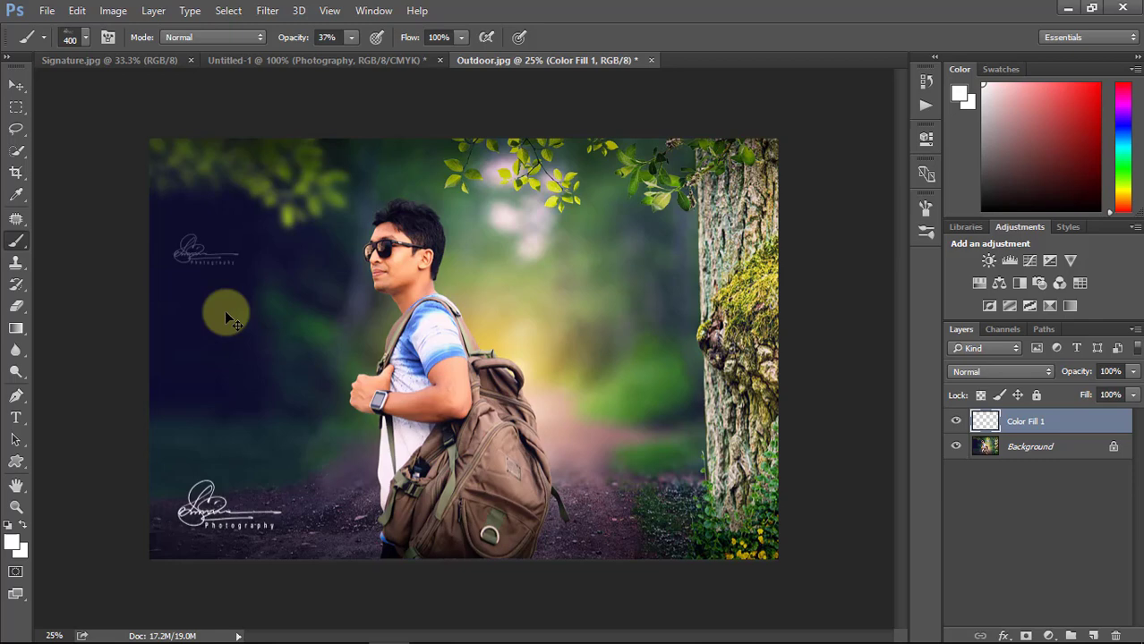
{"action": "scroll", "coordinate": [225, 311], "scroll_direction": "up", "scroll_amount": 2}
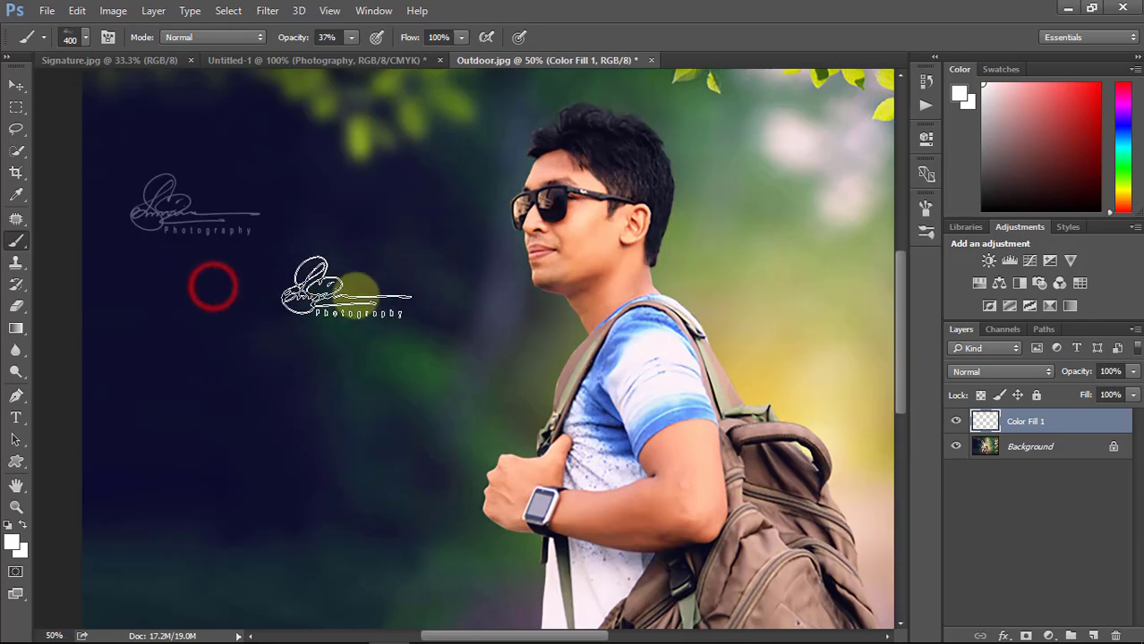
{"action": "left_click", "coordinate": [249, 328]}
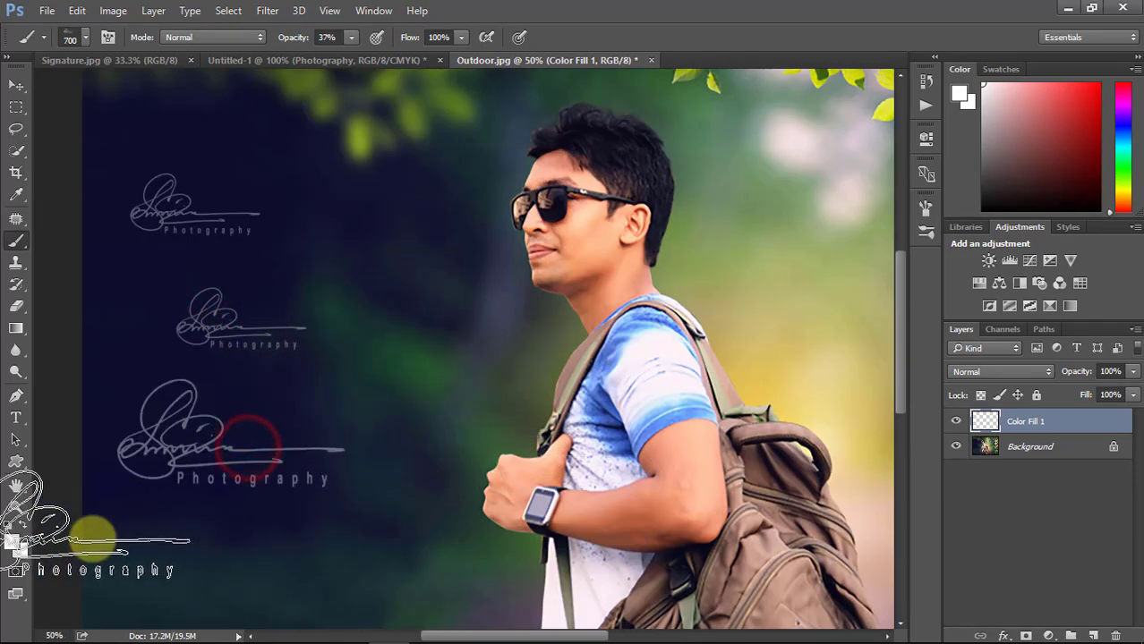
Set red as the foreground painting colour.
{"action": "left_click", "coordinate": [13, 541]}
{"action": "left_click", "coordinate": [805, 199]}
{"action": "key", "text": "Return"}
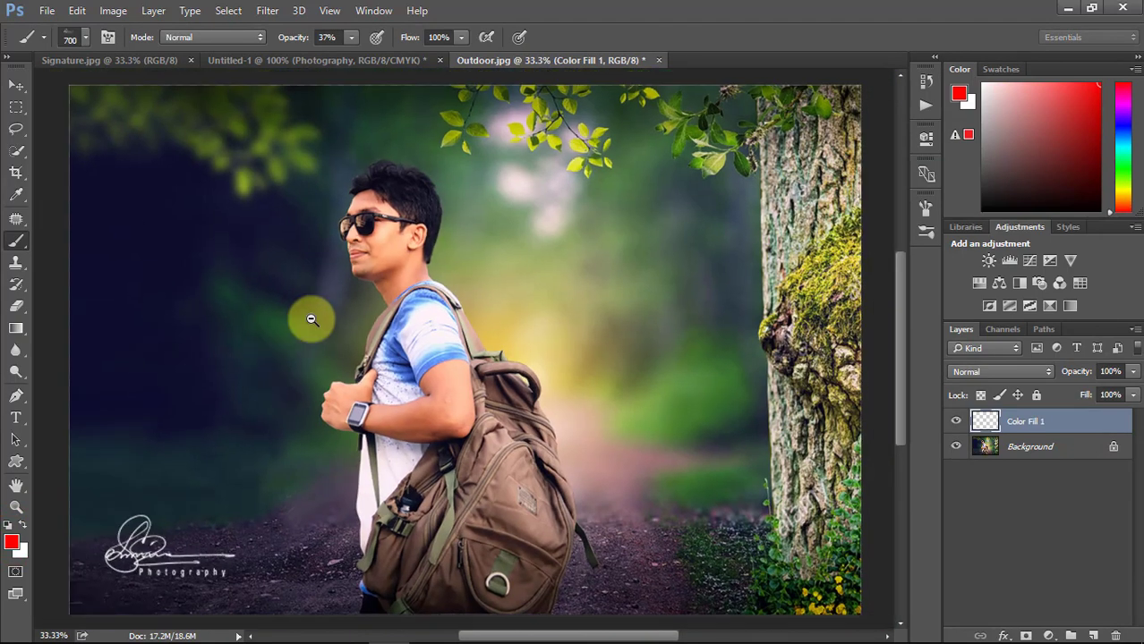
{"action": "scroll", "coordinate": [306, 315], "scroll_direction": "down", "scroll_amount": 1}
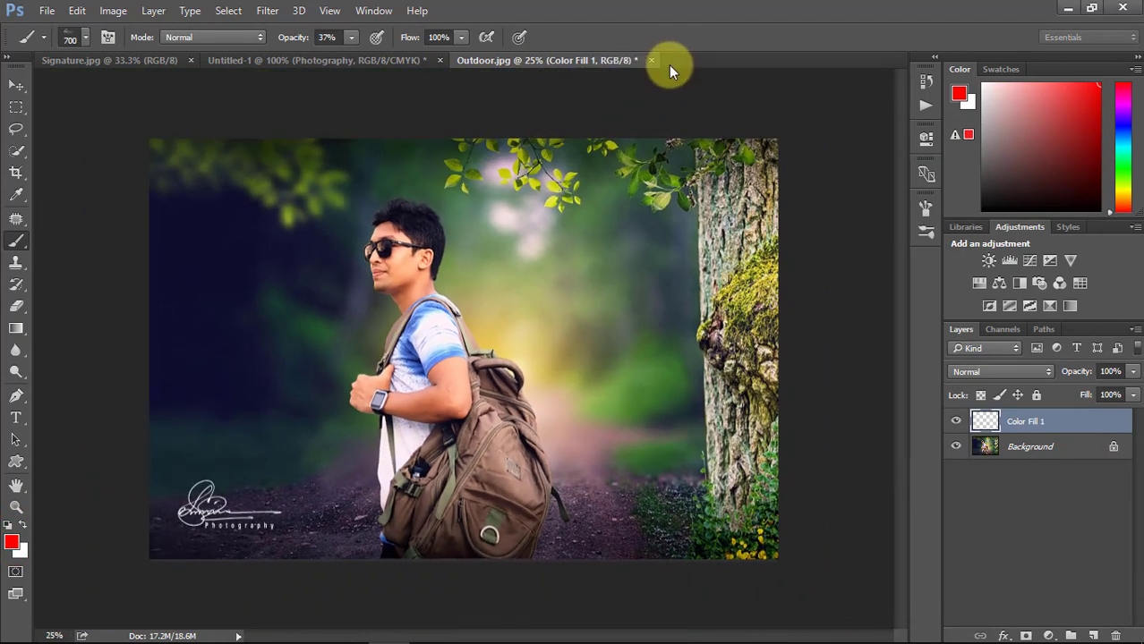
Close Outdoor.jpg and discard its changes, returning to the Untitled-1 signature document.
{"action": "left_click", "coordinate": [651, 60]}
{"action": "left_click", "coordinate": [577, 257]}
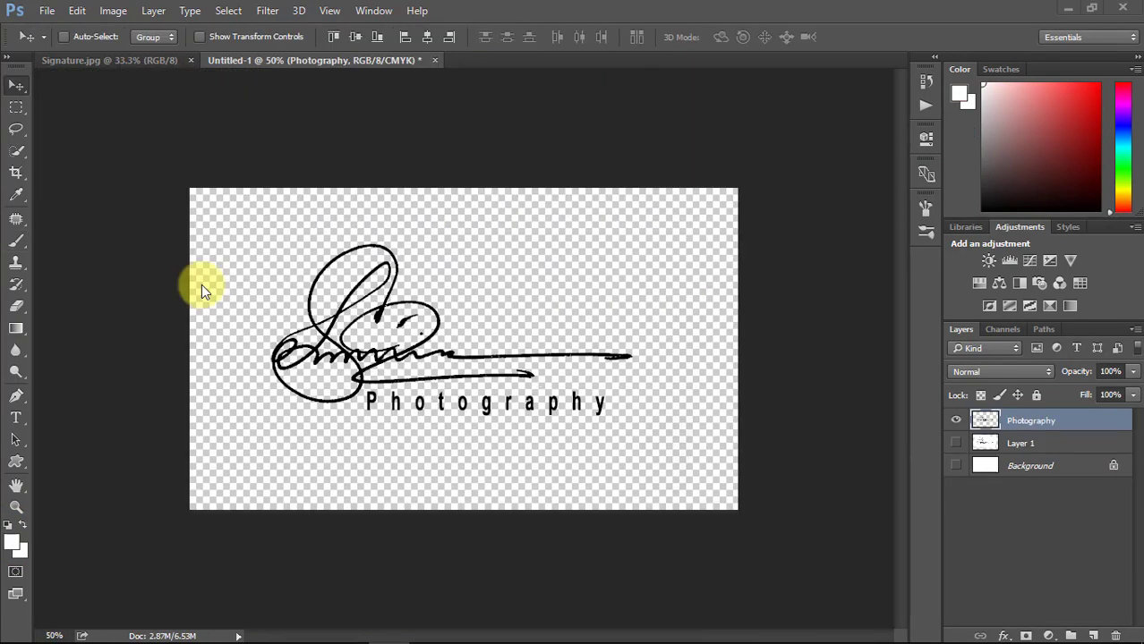